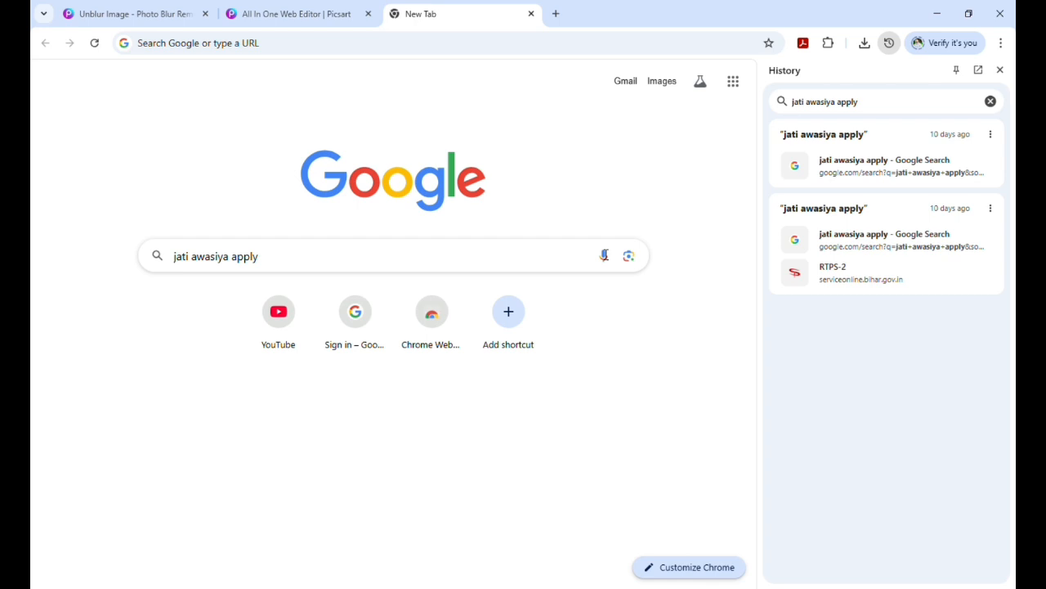
Step: Run the "jati awasiya apply" search from the browsing history, close the history, and open the RTPS-2 result
click(862, 178)
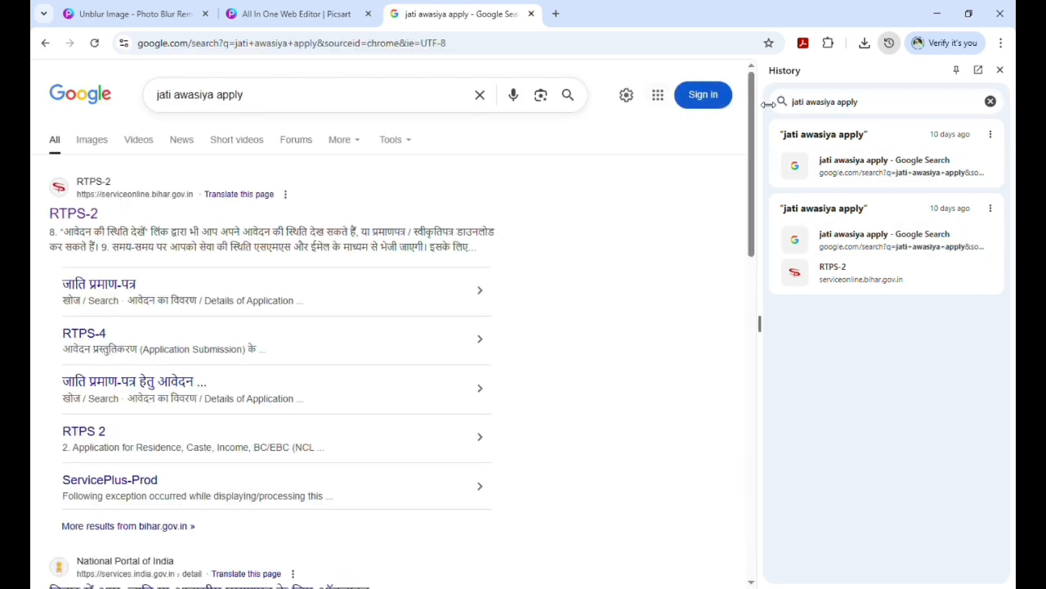
click(900, 105)
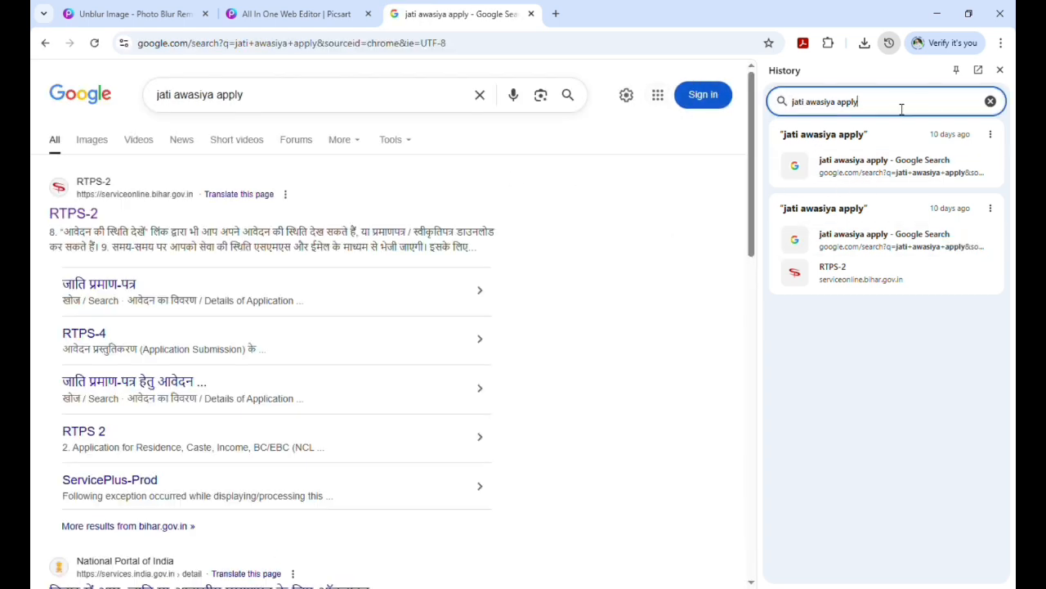
click(1002, 72)
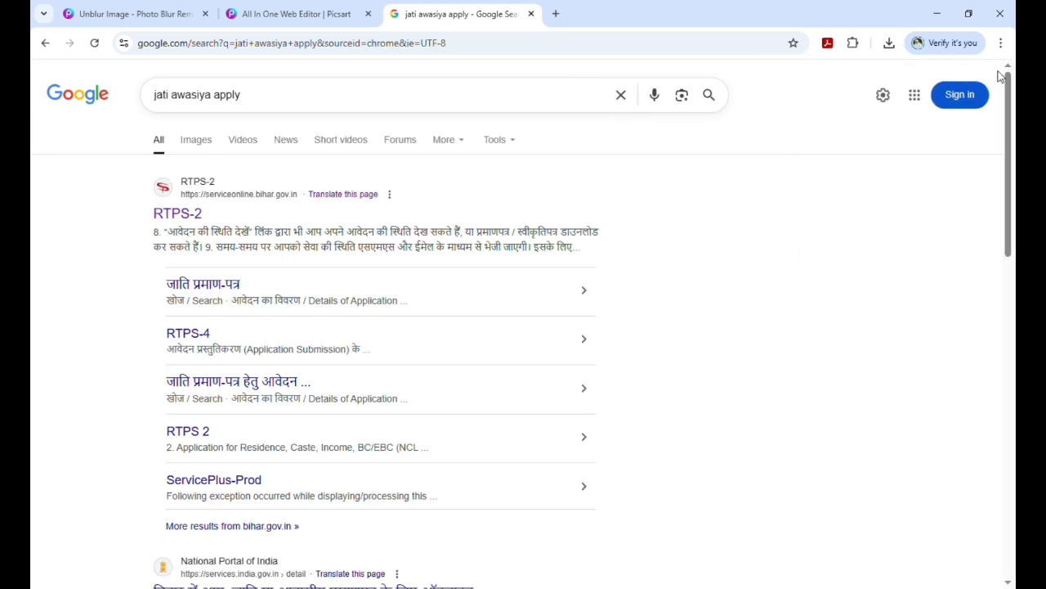
click(177, 217)
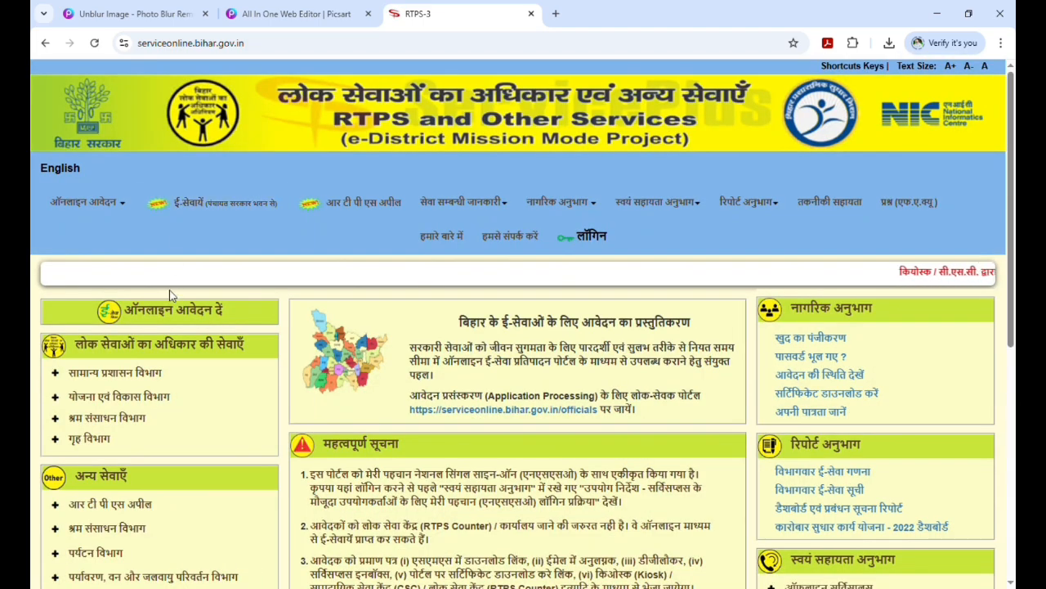
Step: Open the residence certificate application (आवासीय प्रमाण-पत्र का निर्गमन) at अंचल स्तर under सामान्य प्रशासन विभाग
scroll(170, 295, down, 1)
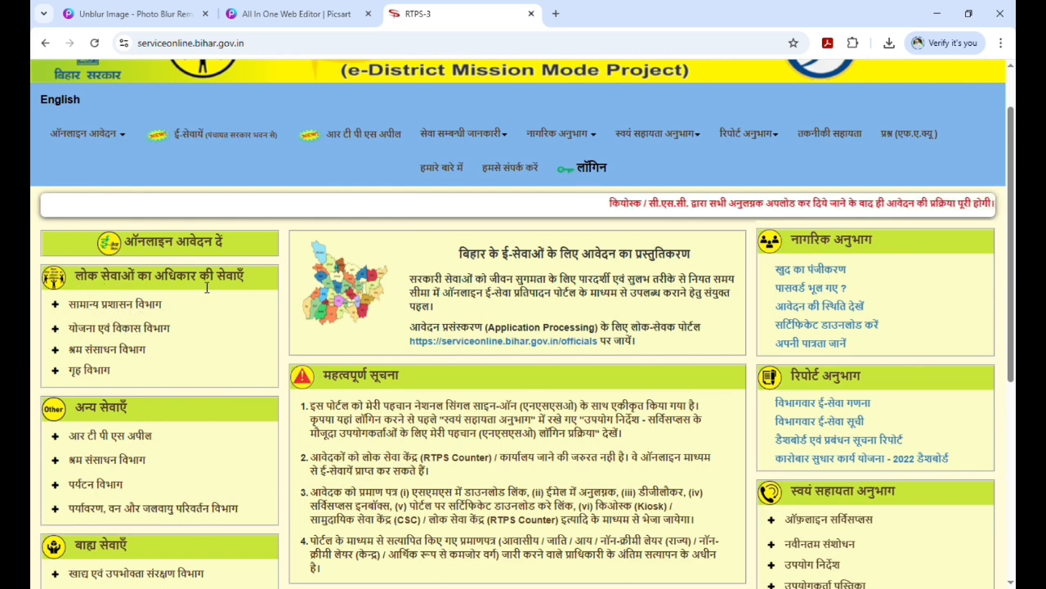
click(131, 305)
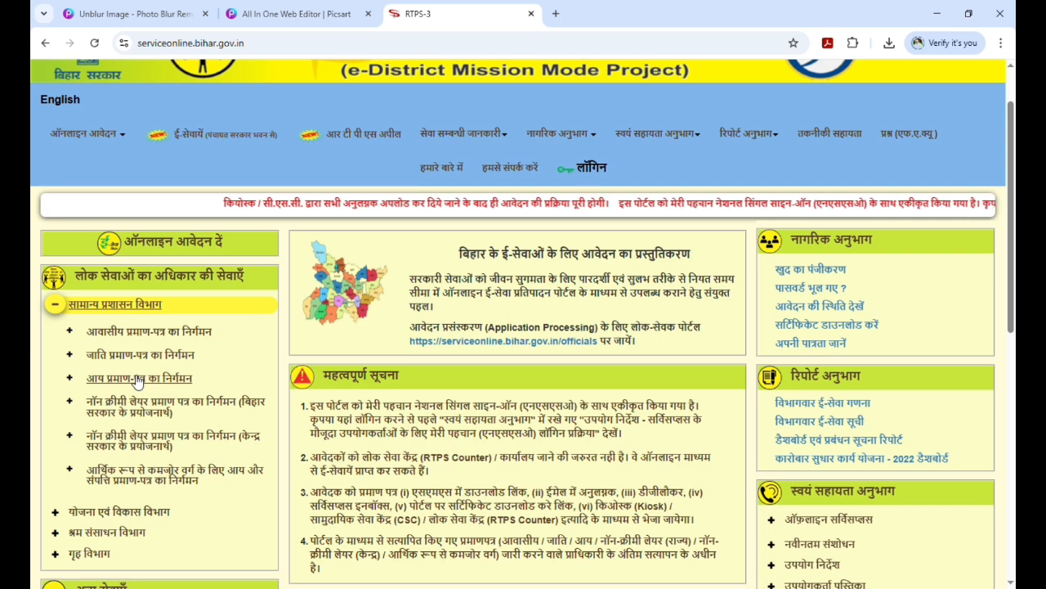
click(119, 335)
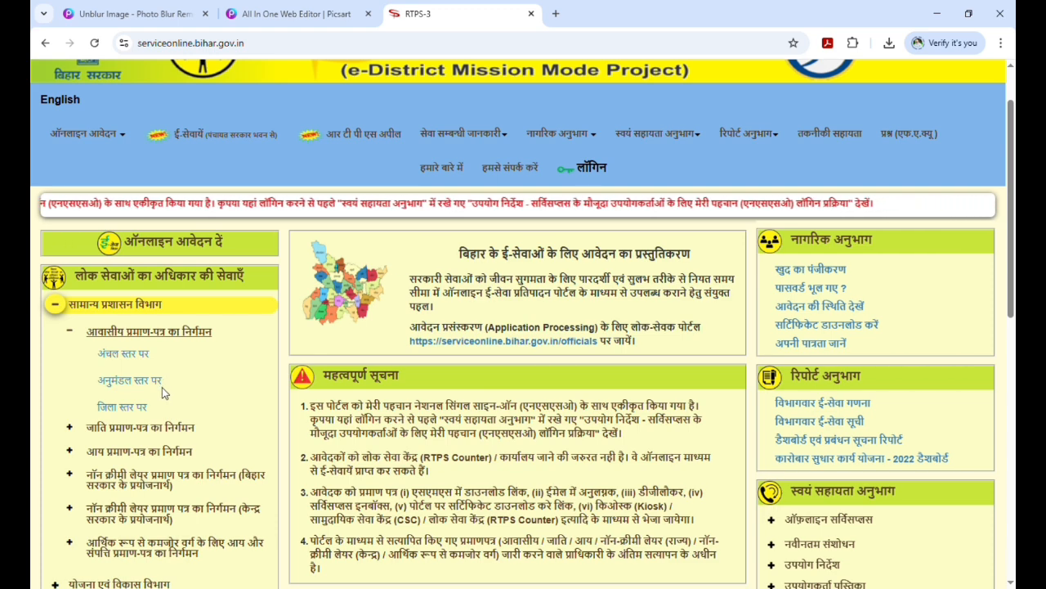
click(144, 357)
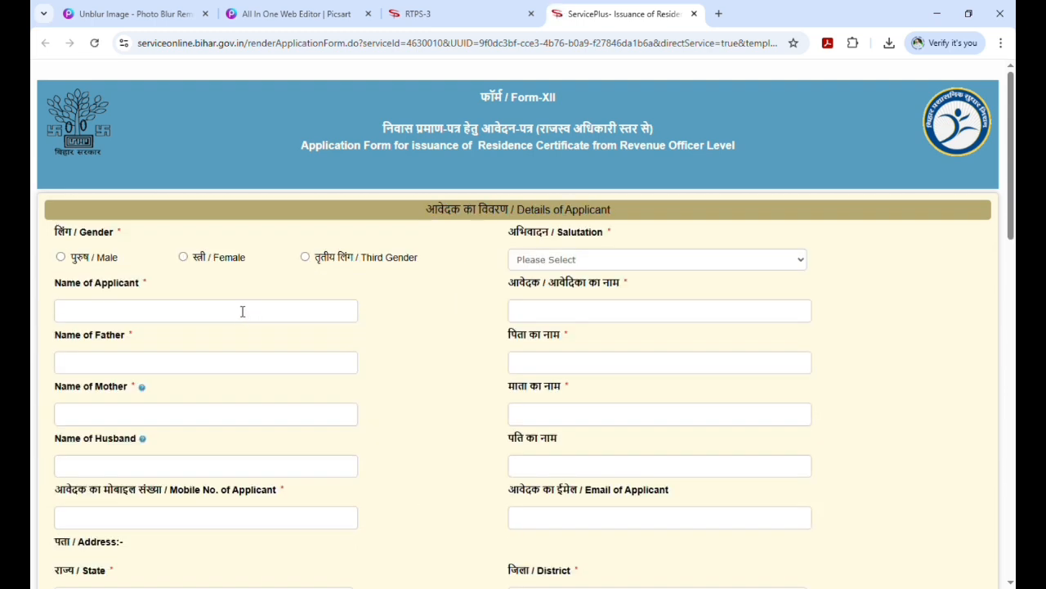
Step: Set the gender to Female and enter the applicant's full name in English
scroll(241, 310, down, 2)
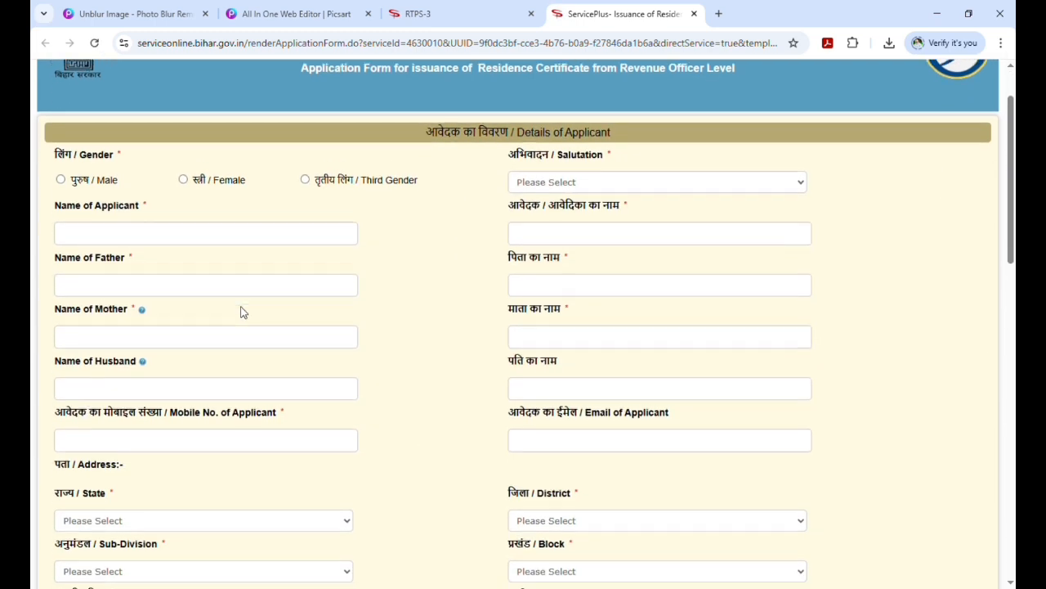
scroll(238, 309, up, 1)
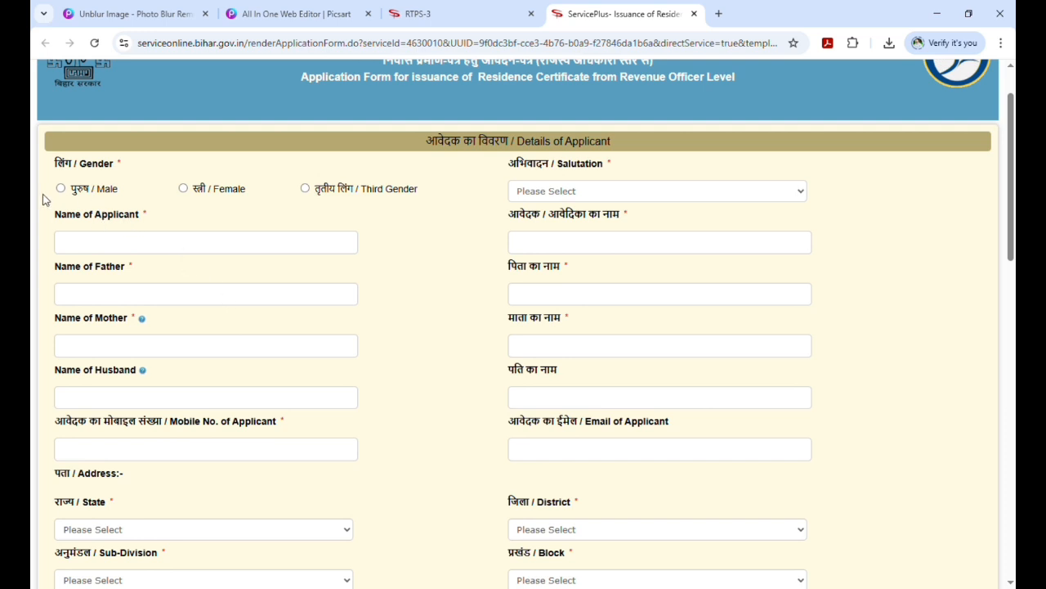
click(183, 188)
click(183, 238)
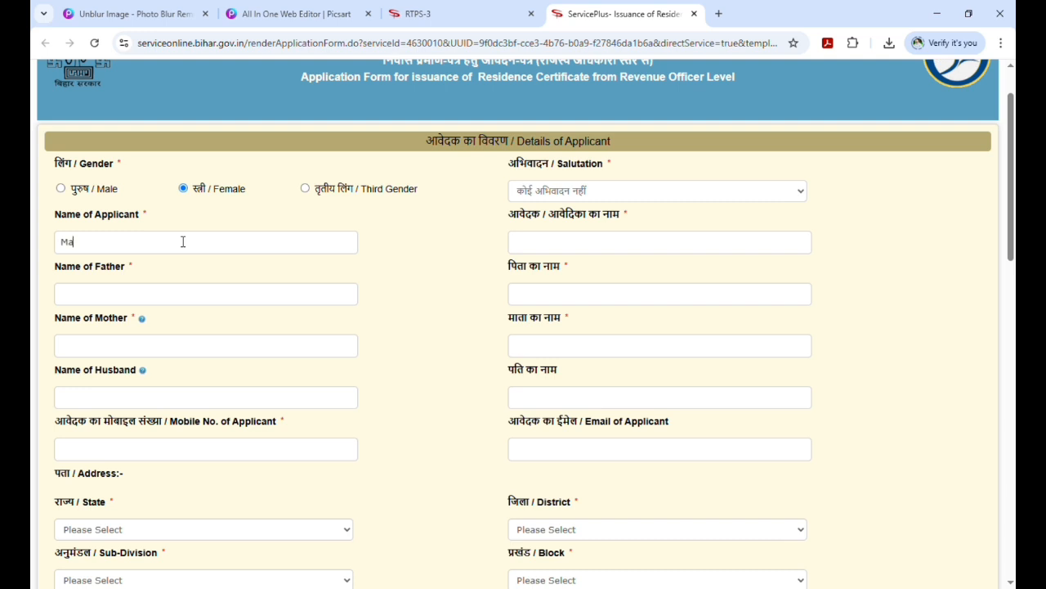
Step: Correct the Hindi spelling of the applicant's name
click(552, 242)
key(BackSpace)
key(BackSpace)
key(BackSpace)
key(BackSpace)
key(BackSpace)
text(MALLTI)
key(BackSpace)
Step: Enter the father's full name in English so that its Hindi version is filled in too
click(165, 292)
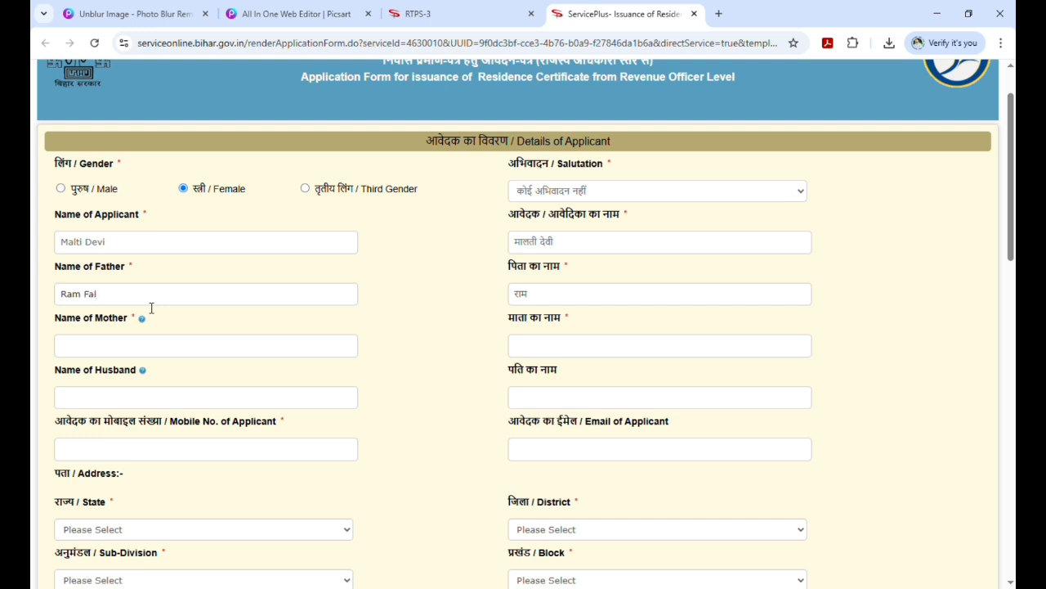
key(Tab)
Step: Enter the husband's full name in English and correct the Hindi spelling of his surname
click(180, 342)
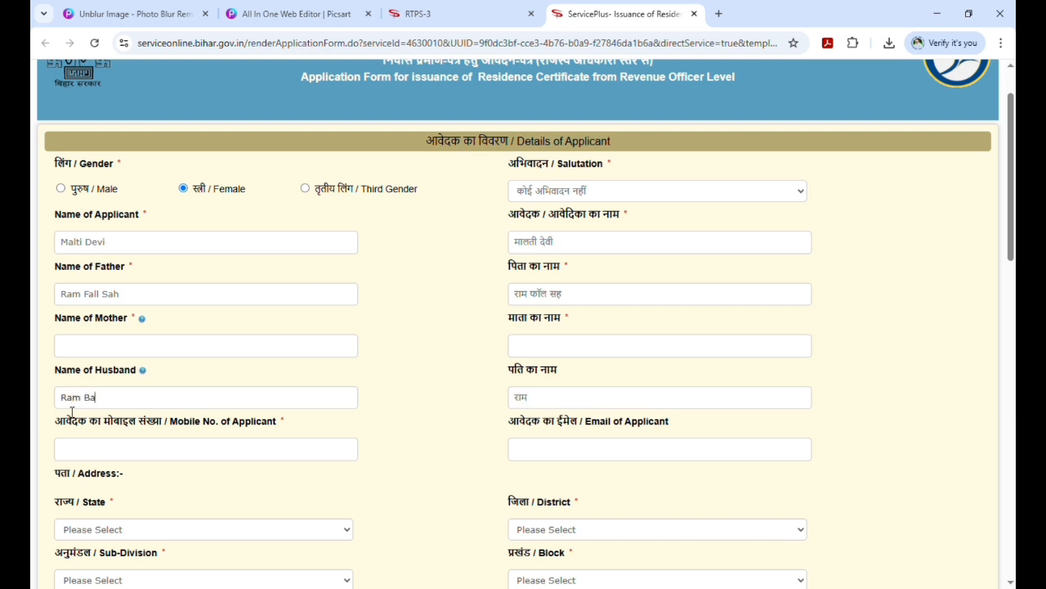
click(599, 405)
key(BackSpace)
text(SAA)
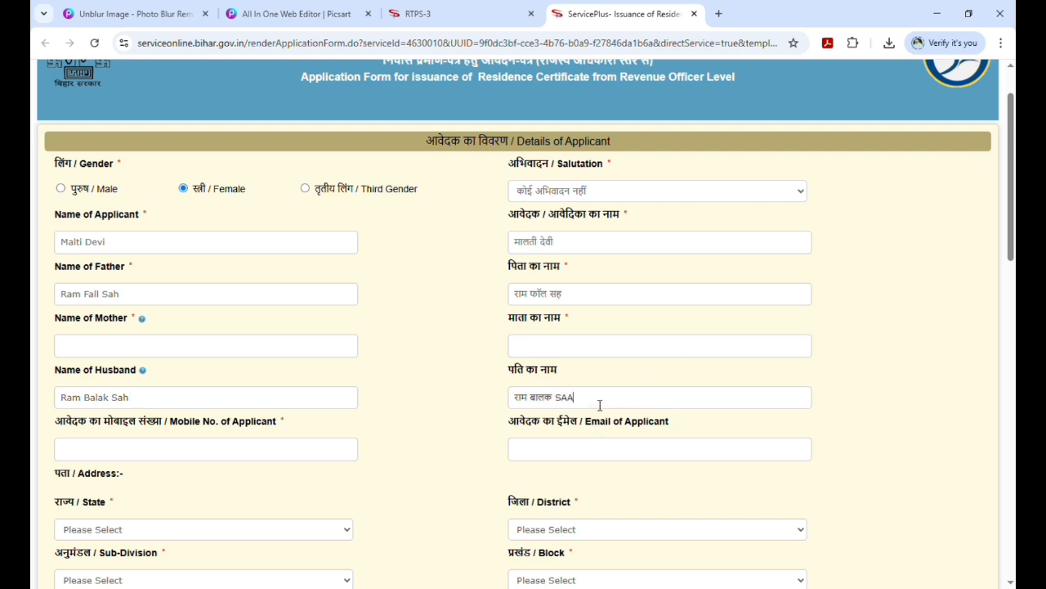
text(H)
Step: Enter the applicant's mobile number and validate it with the one-time password received on it
click(164, 451)
scroll(188, 431, down, 2)
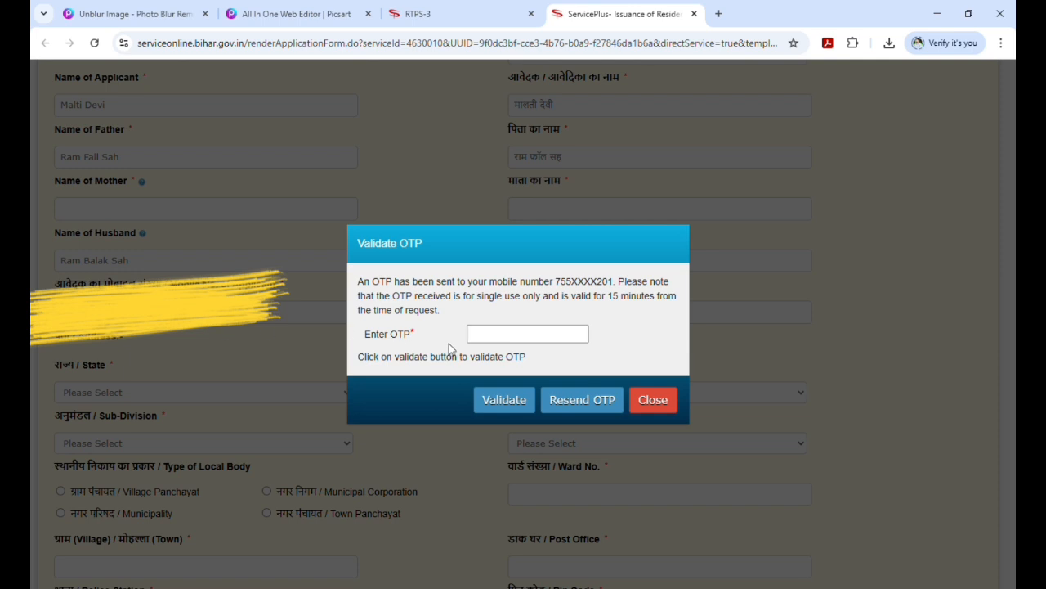
click(488, 338)
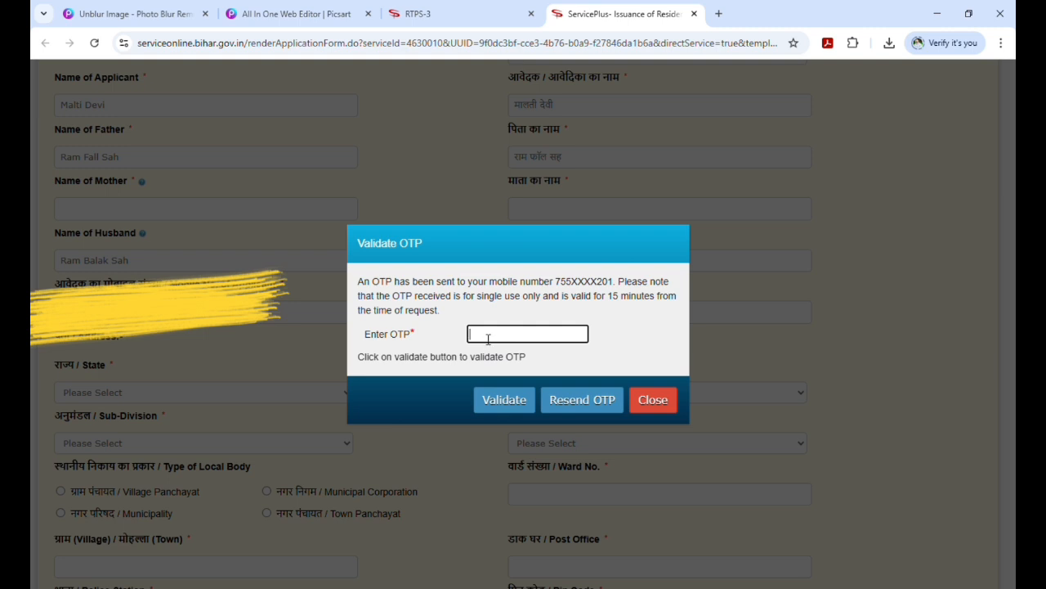
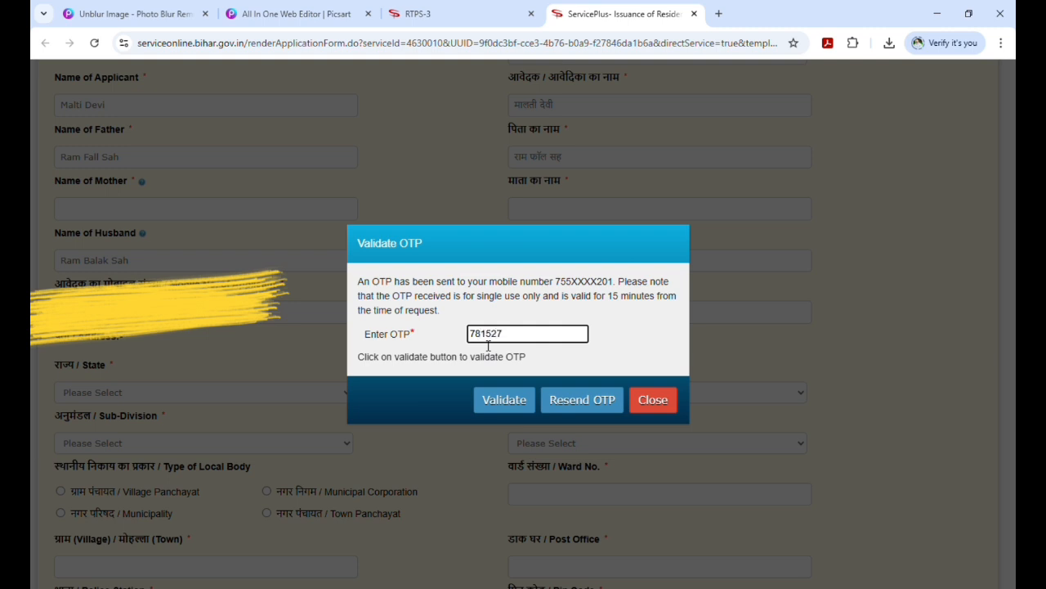
click(486, 405)
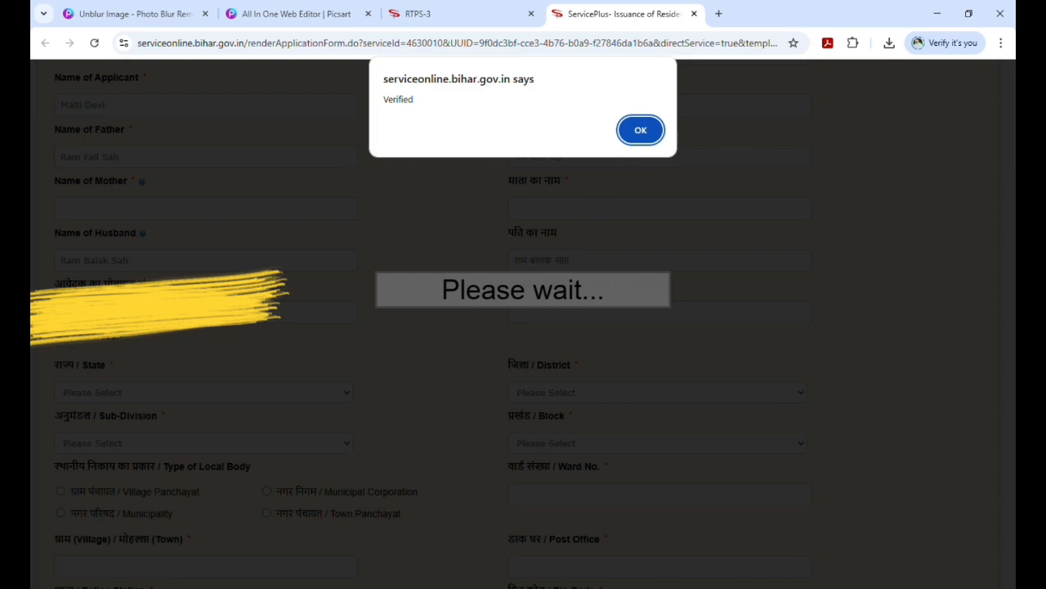
click(649, 130)
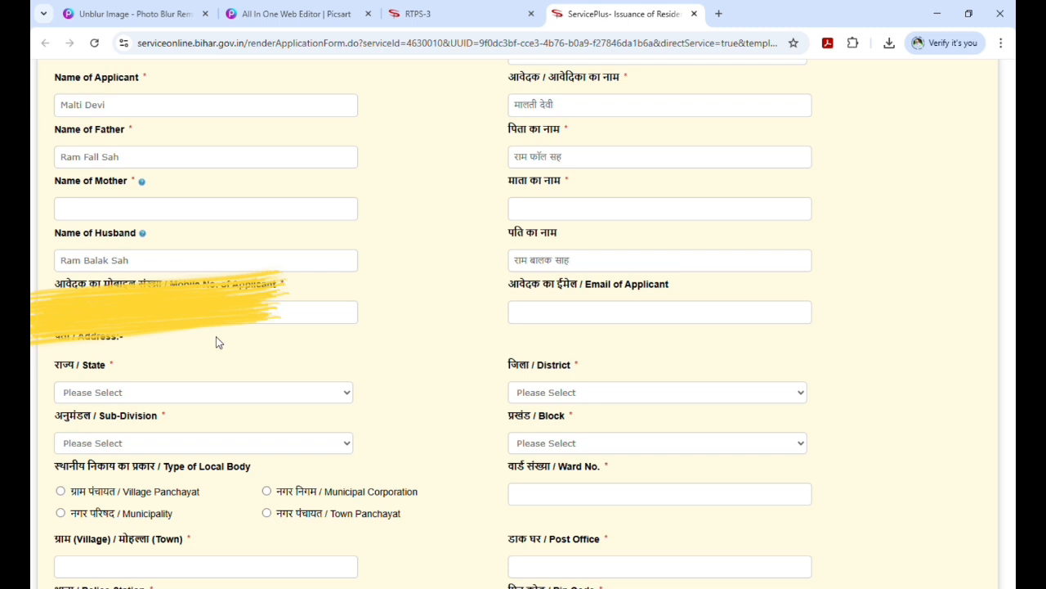
Step: Set the address state to BIHAR and select the applicant's district, sub-division and block
key(Tab)
key(Tab)
scroll(191, 370, down, 3)
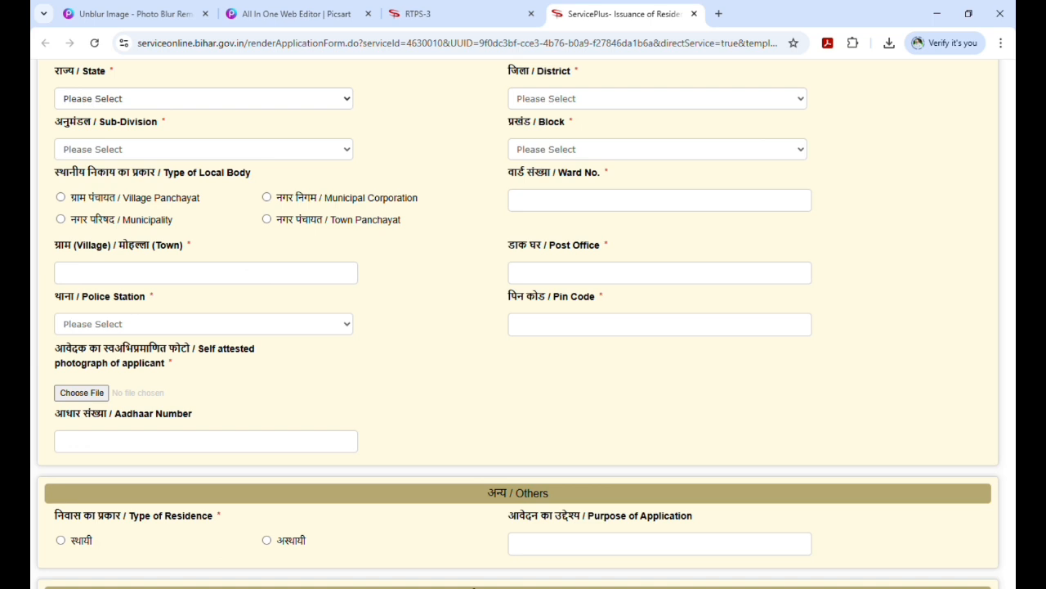
click(95, 138)
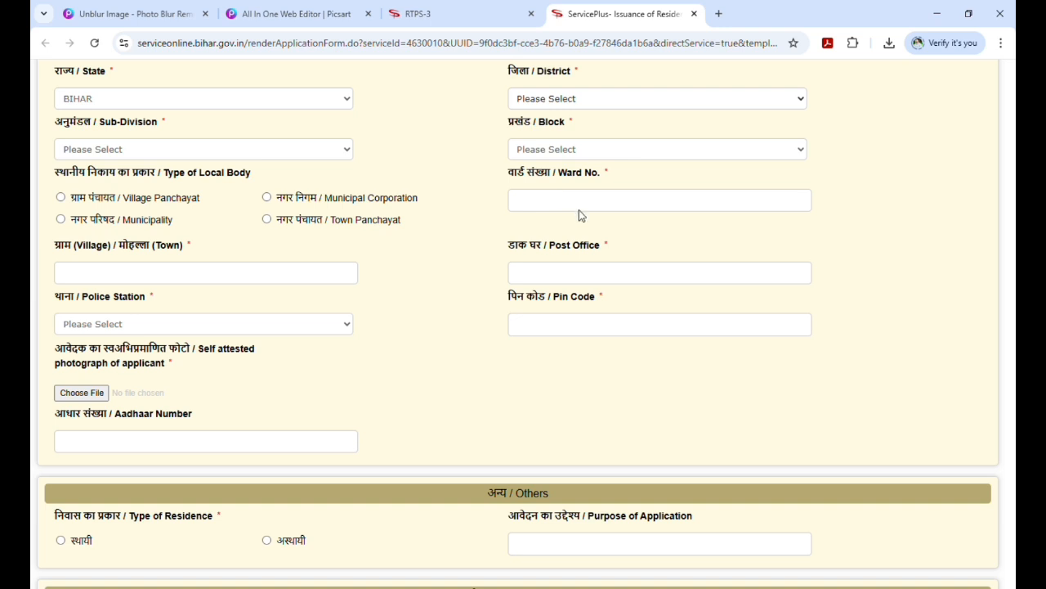
click(572, 261)
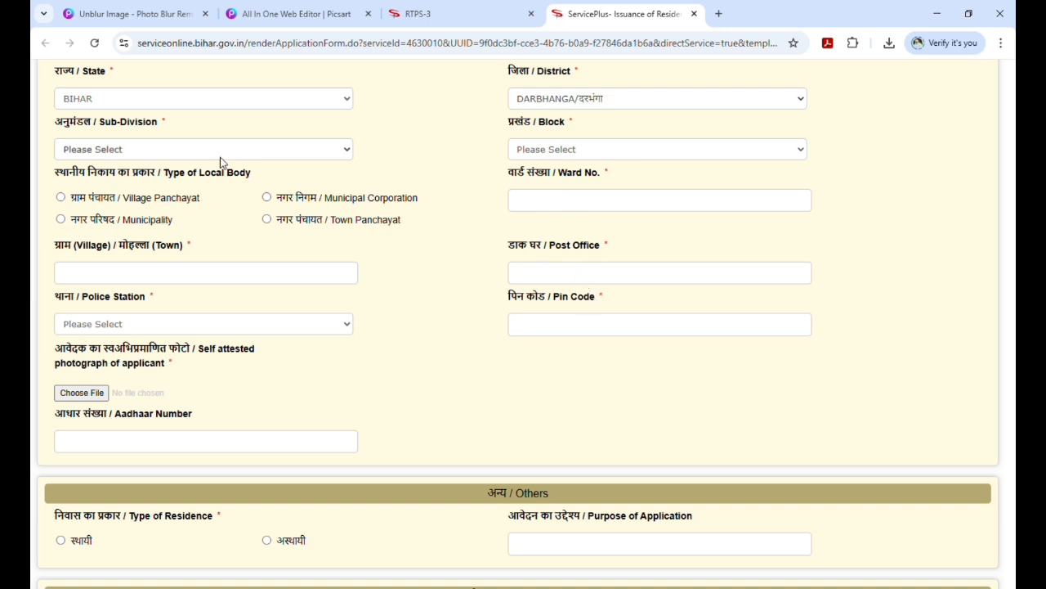
click(152, 229)
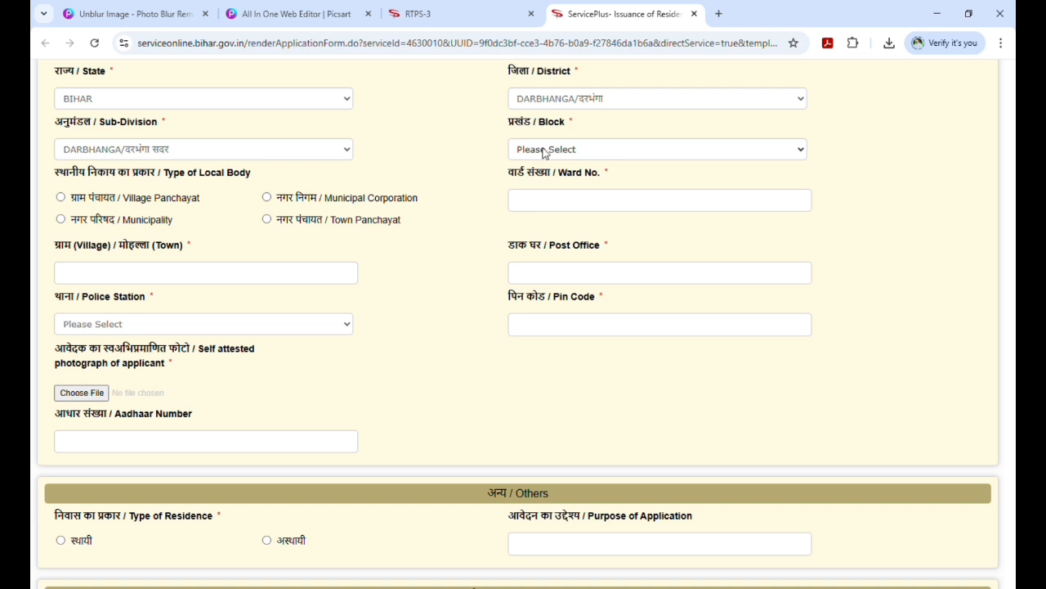
click(578, 264)
Step: Set the local body type to Village Panchayat and fill in the applicant's ward number, panchayat and village
click(65, 201)
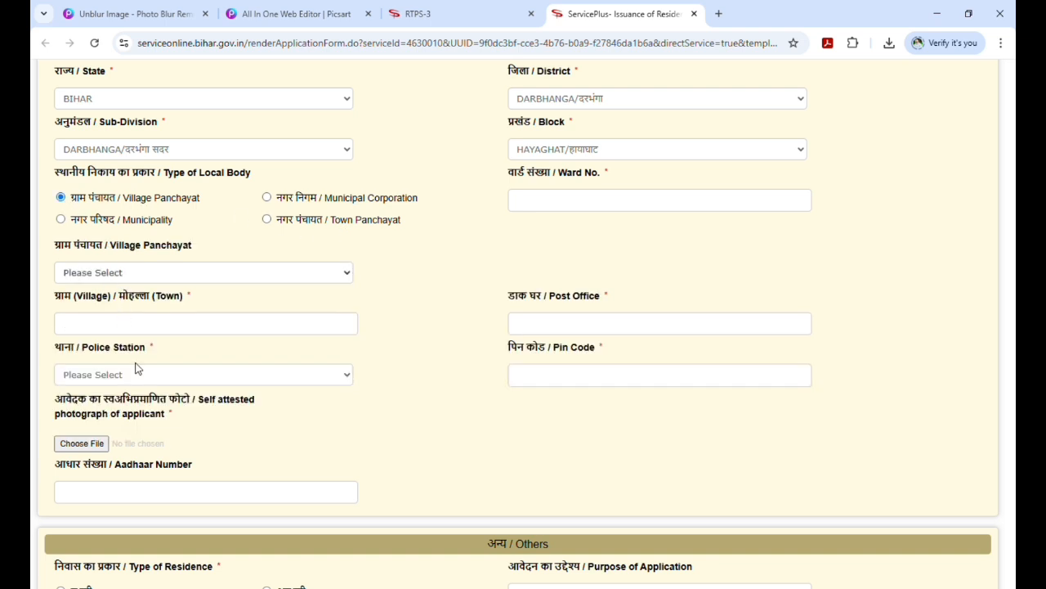
click(129, 436)
text(OR)
Step: Fill in the applicant's post office, police station and PIN code
click(592, 327)
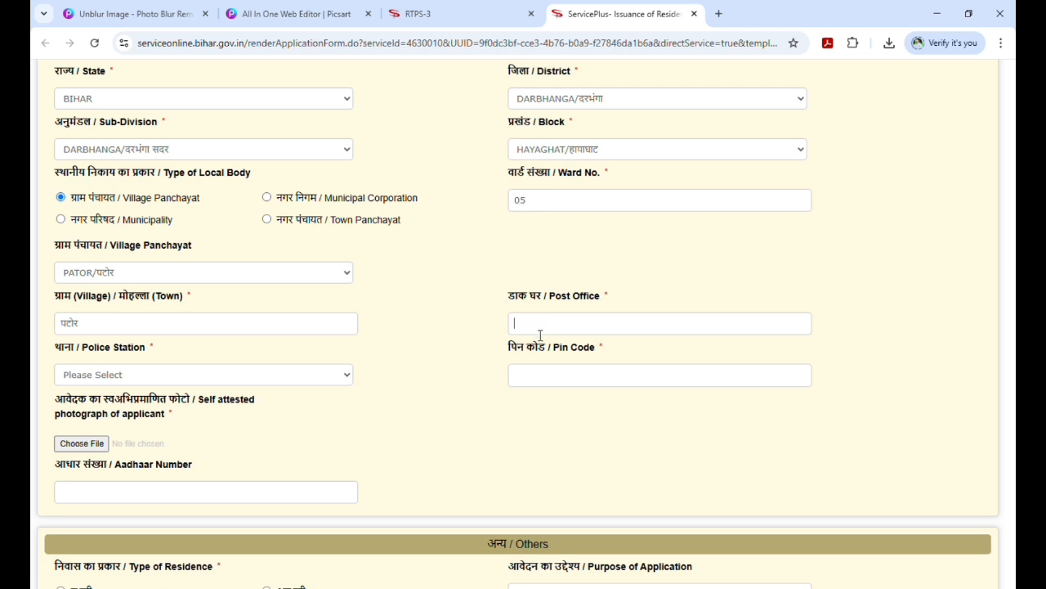
text(ANANDPUR)
click(126, 371)
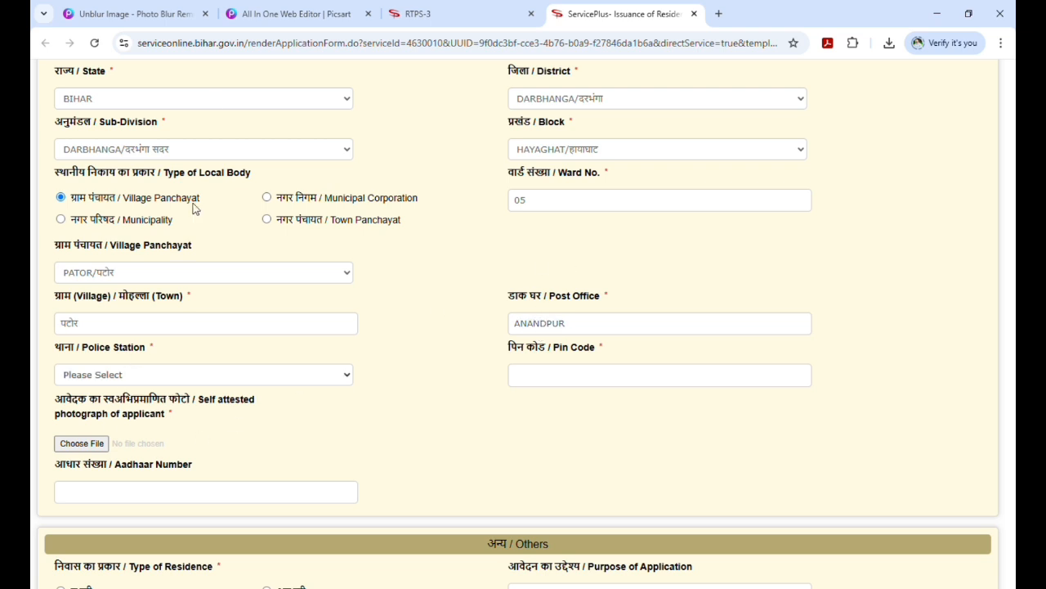
key(Down)
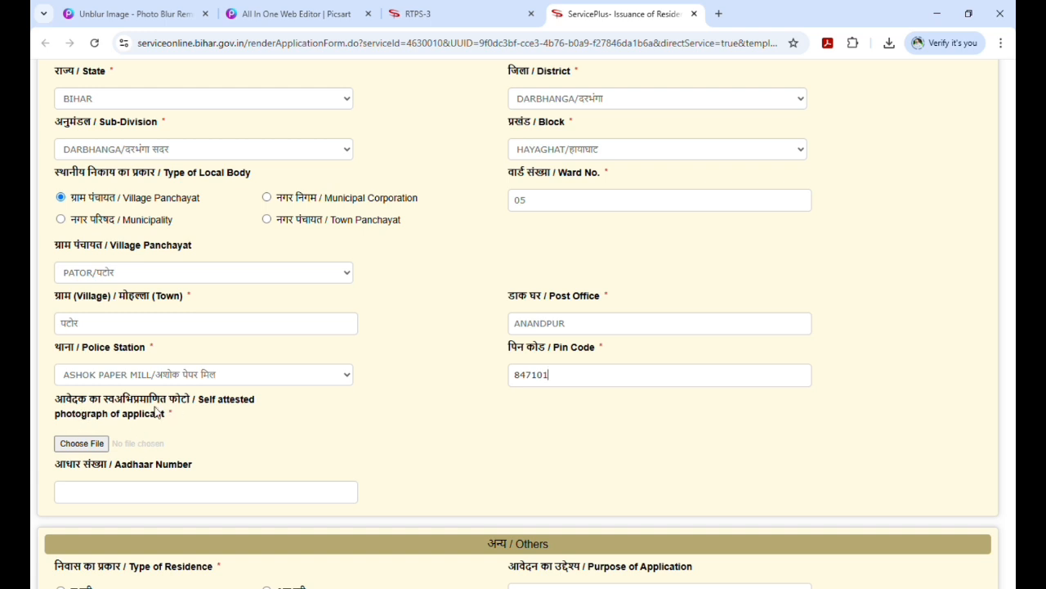
Step: Upload the applicant's self-attested photograph and agree to the self declaration
click(90, 444)
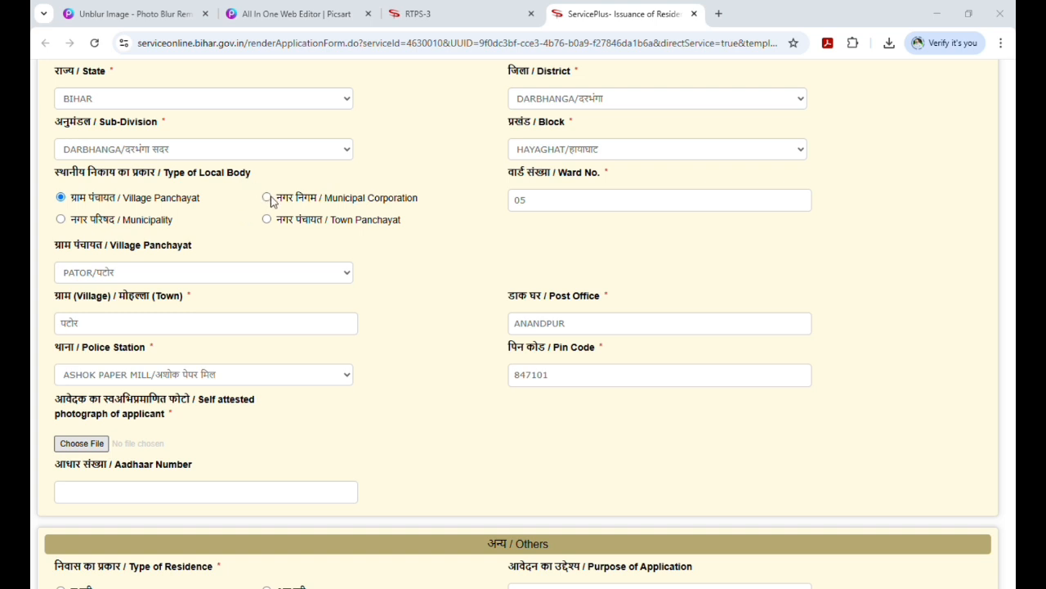
click(798, 509)
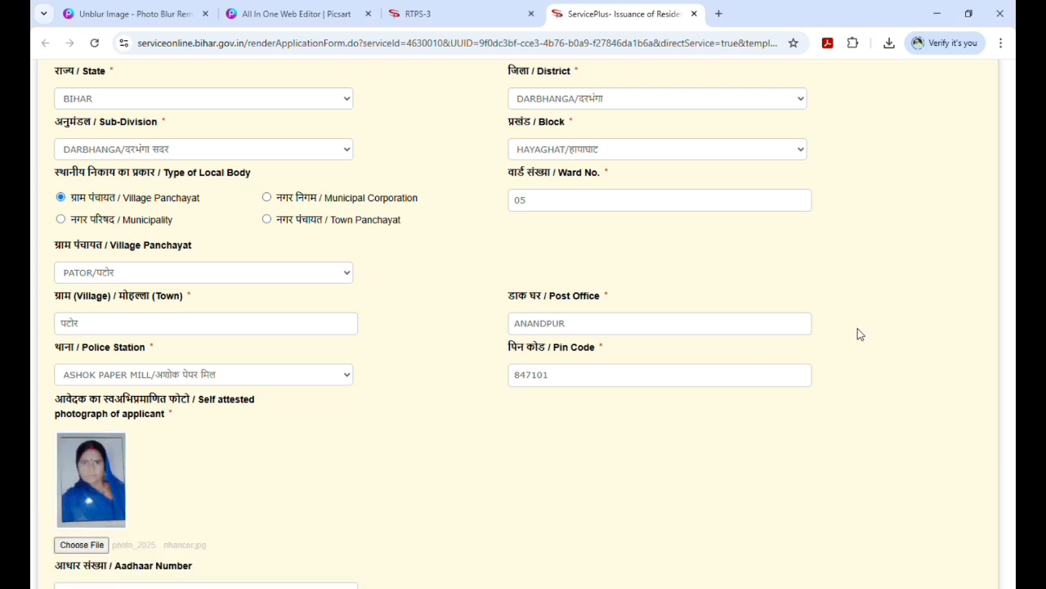
scroll(858, 331, down, 10)
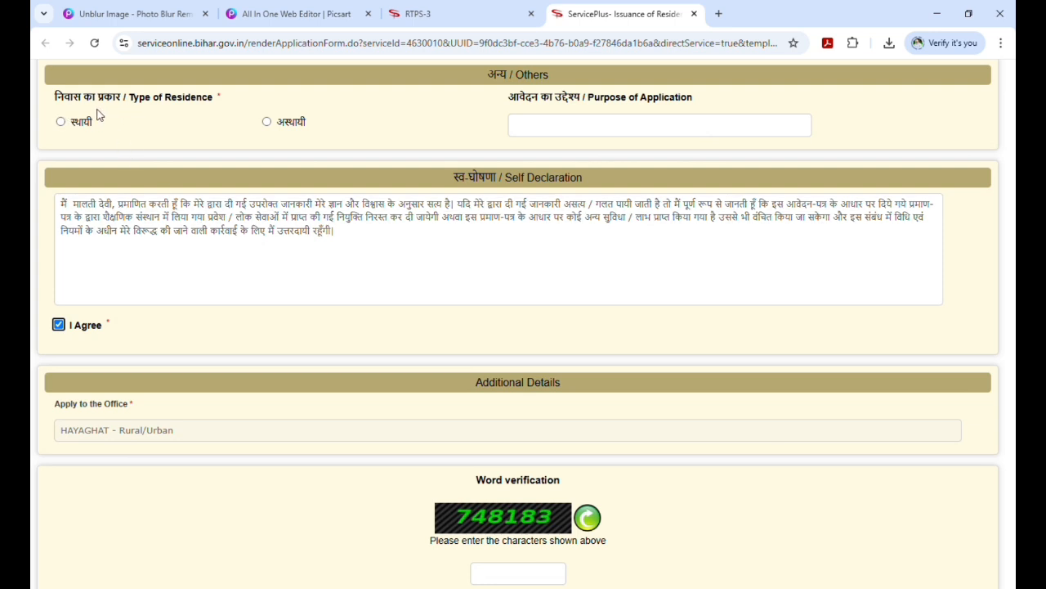
Step: Set the type of residence to स्थायी, enter the word verification code and proceed with the application
click(60, 123)
click(502, 564)
scroll(528, 398, down, 2)
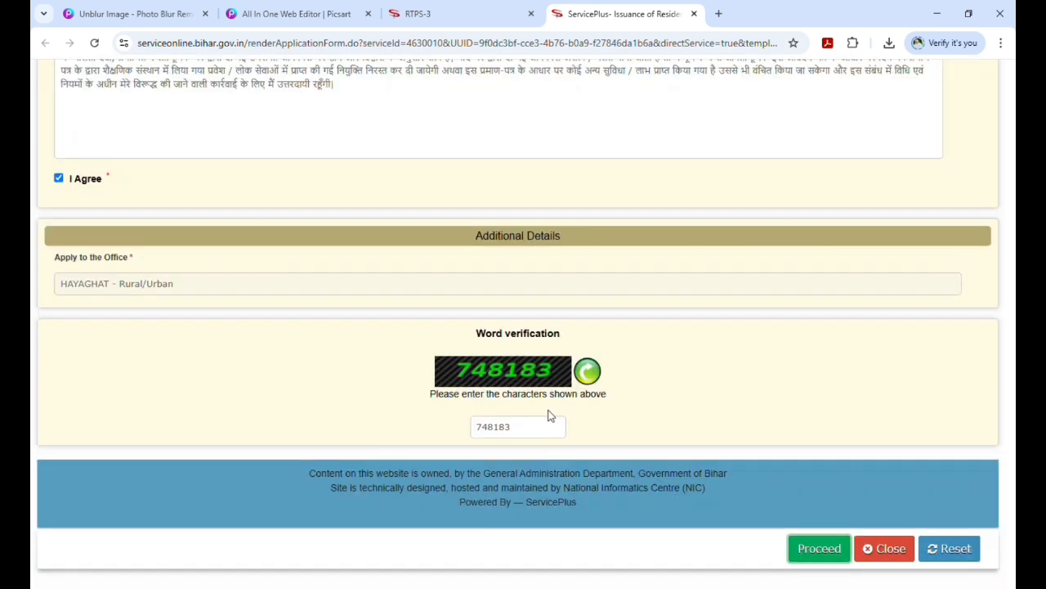
click(814, 550)
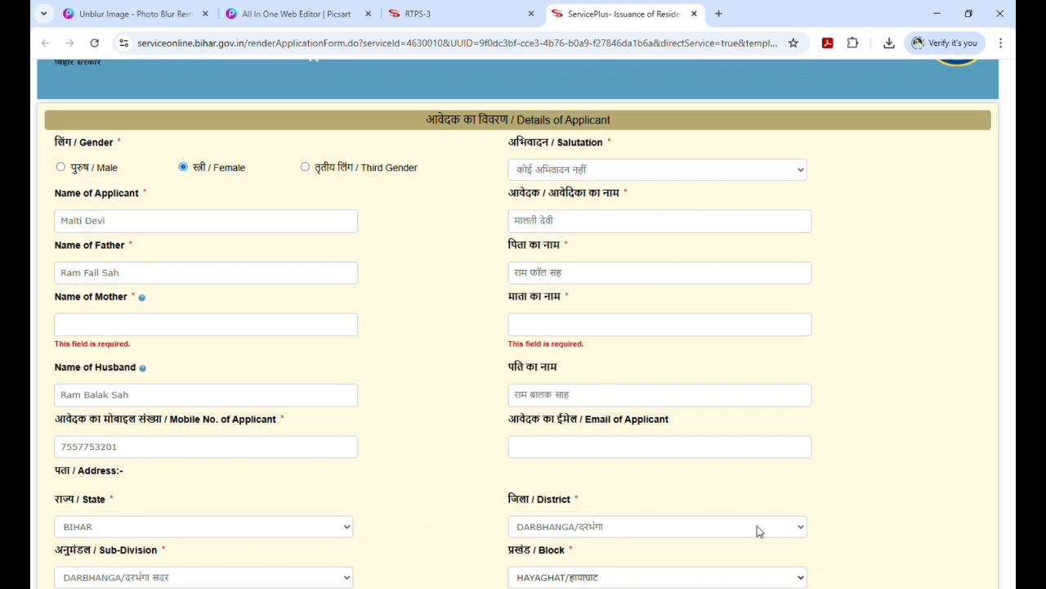
Step: Fill in the required mother's name in English so that its Hindi version is filled in too
click(199, 323)
text(JA)
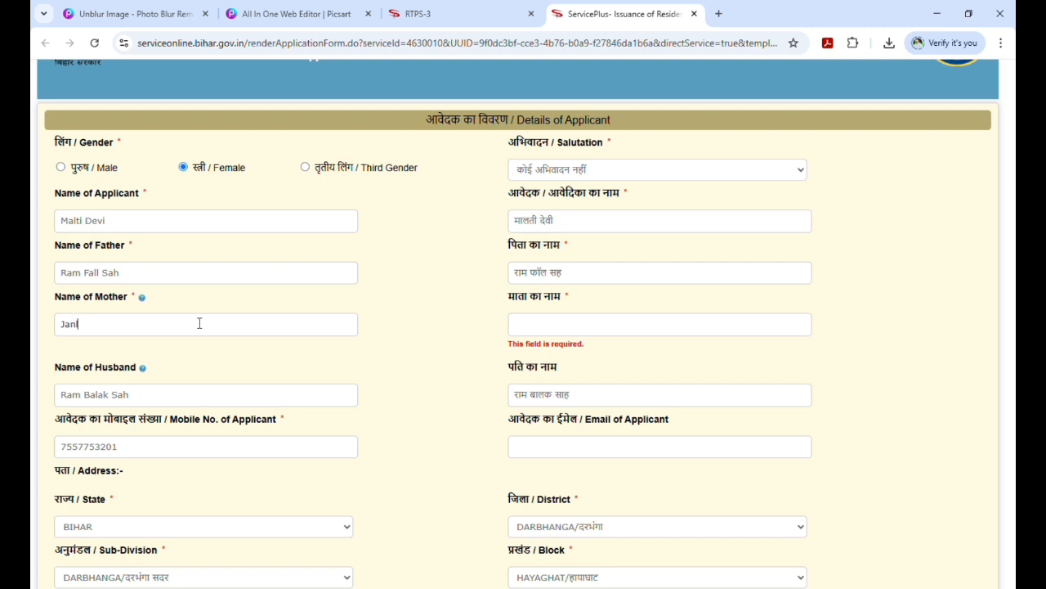
key(BackSpace)
key(BackSpace)
key(BackSpace)
text(K)
key(BackSpace)
key(BackSpace)
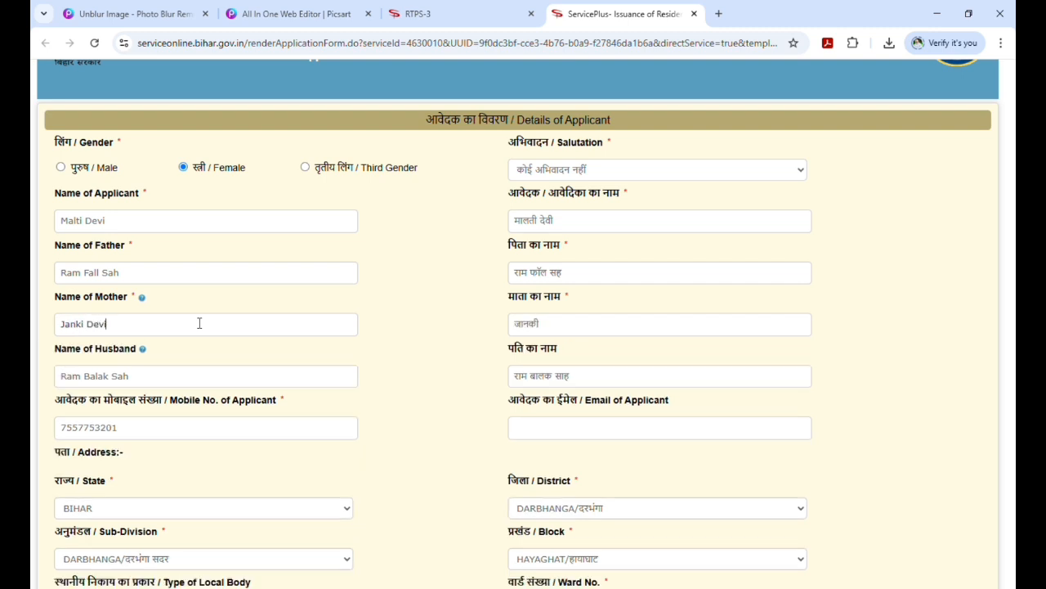
Step: Go through the filled-in contact and address fields of the form to check them
key(Tab)
key(Tab)
key(Tab)
key(Tab)
key(Tab)
key(Tab)
key(Tab)
key(Tab)
key(Tab)
key(Tab)
key(Tab)
Step: Go through the rest of the completed residence certificate form, proceed with it and confirm
key(Tab)
key(Tab)
key(Tab)
key(Tab)
key(Tab)
key(Tab)
key(Tab)
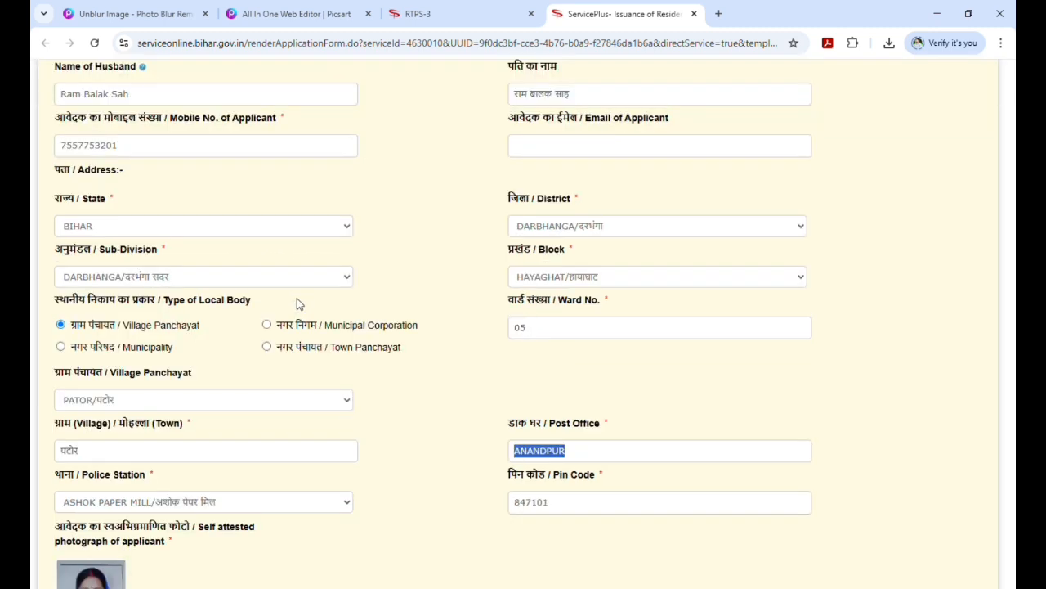
key(Tab)
key(Tab)
key(Tab)
key(Tab)
key(Tab)
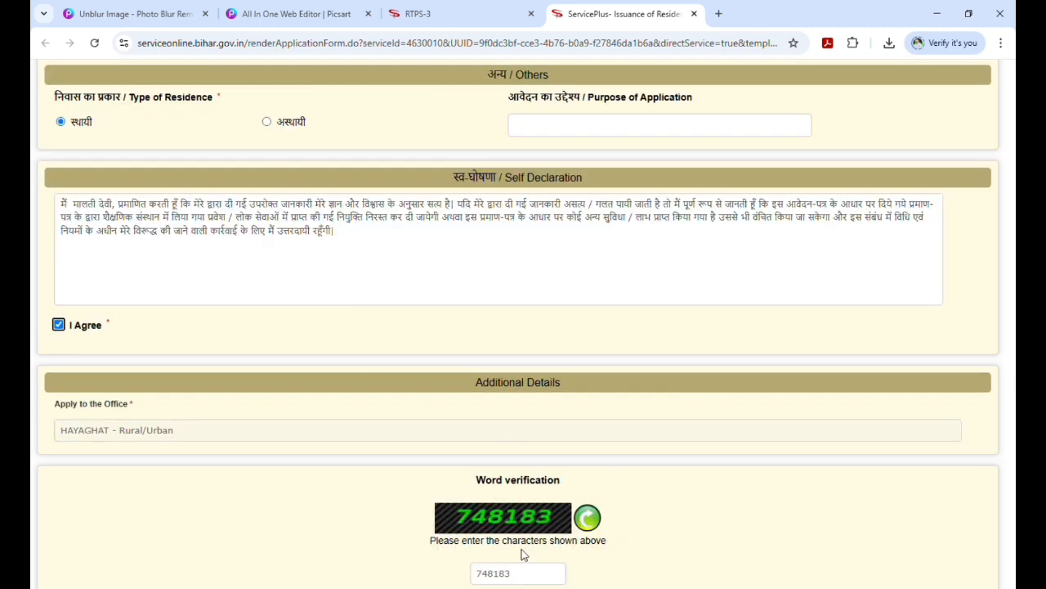
key(Tab)
scroll(523, 561, down, 2)
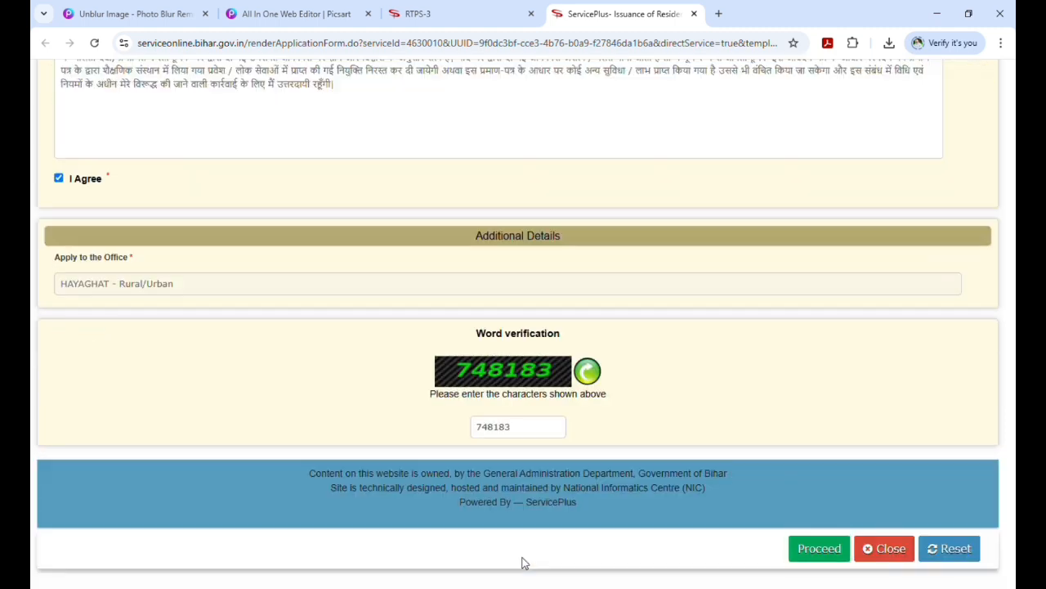
click(838, 553)
click(594, 193)
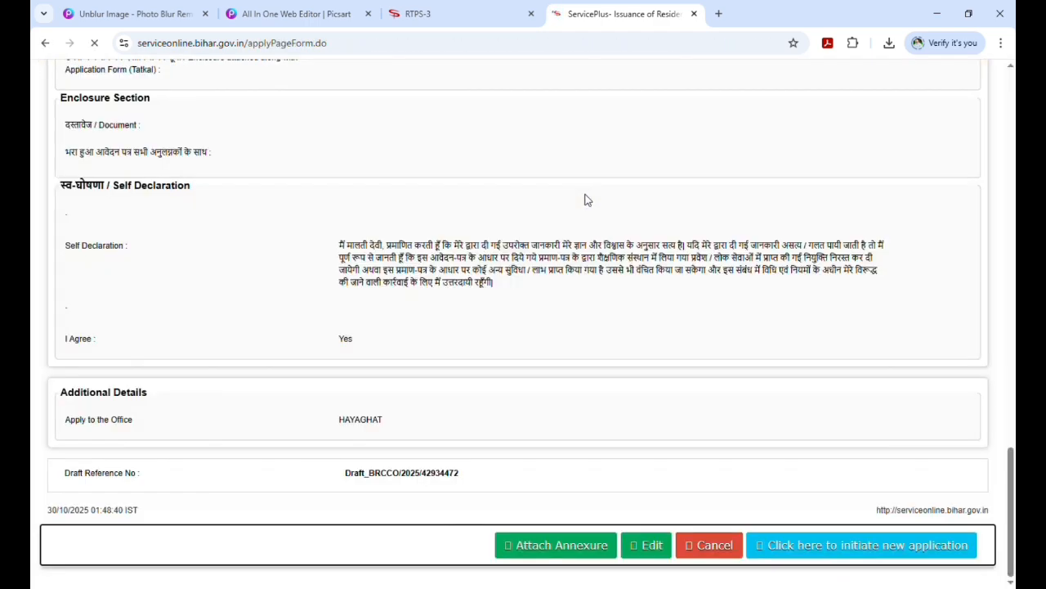
Step: Review the application preview, attach Untitled.png as the आधार कार्ड enclosure and save the annexure
scroll(531, 235, up, 1)
scroll(527, 235, up, 9)
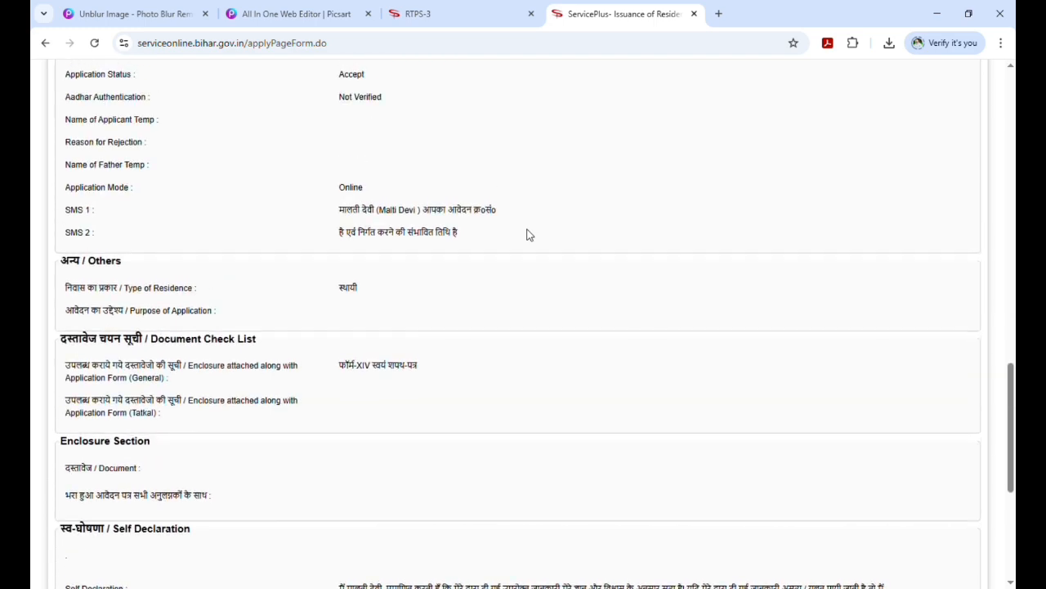
scroll(527, 235, up, 3)
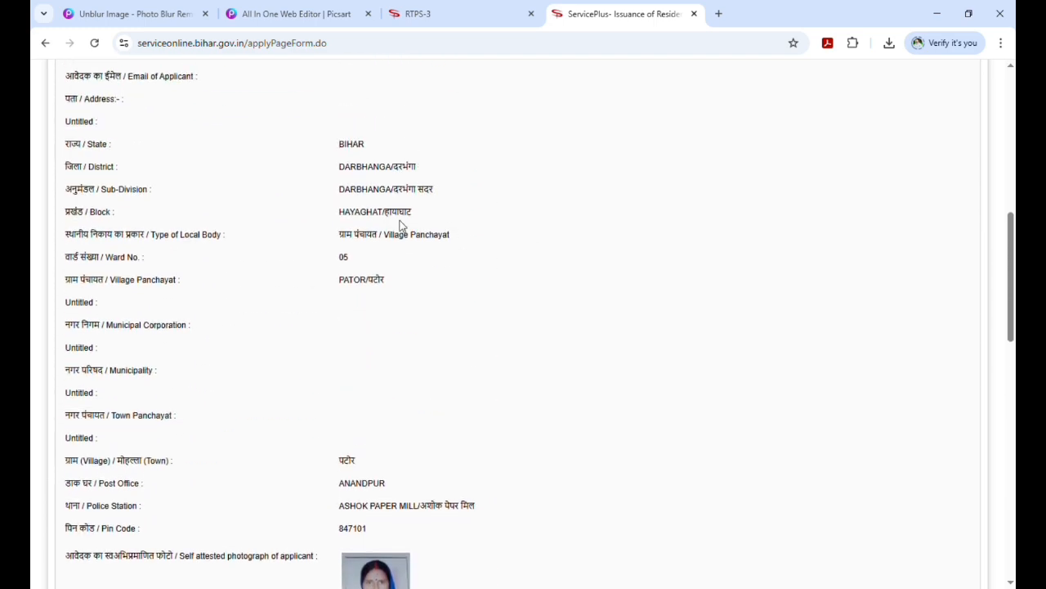
scroll(400, 226, down, 3)
scroll(372, 223, down, 10)
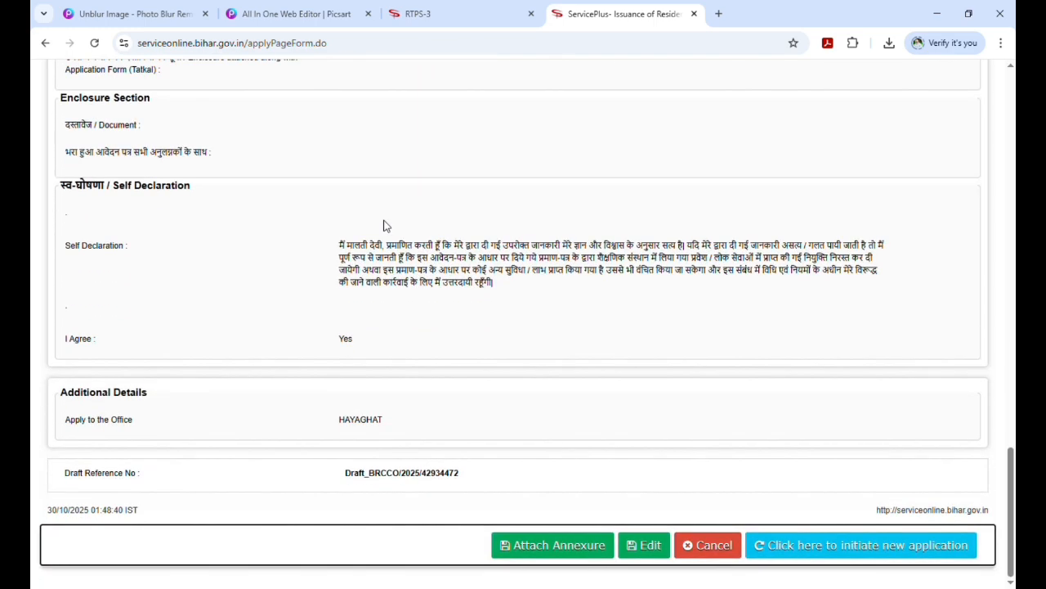
click(540, 546)
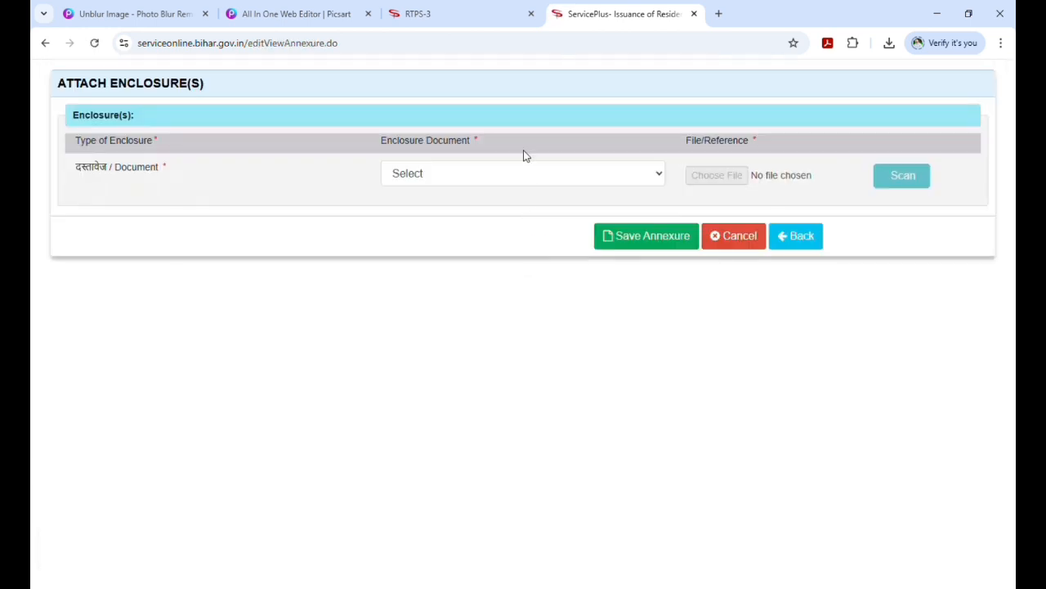
click(618, 176)
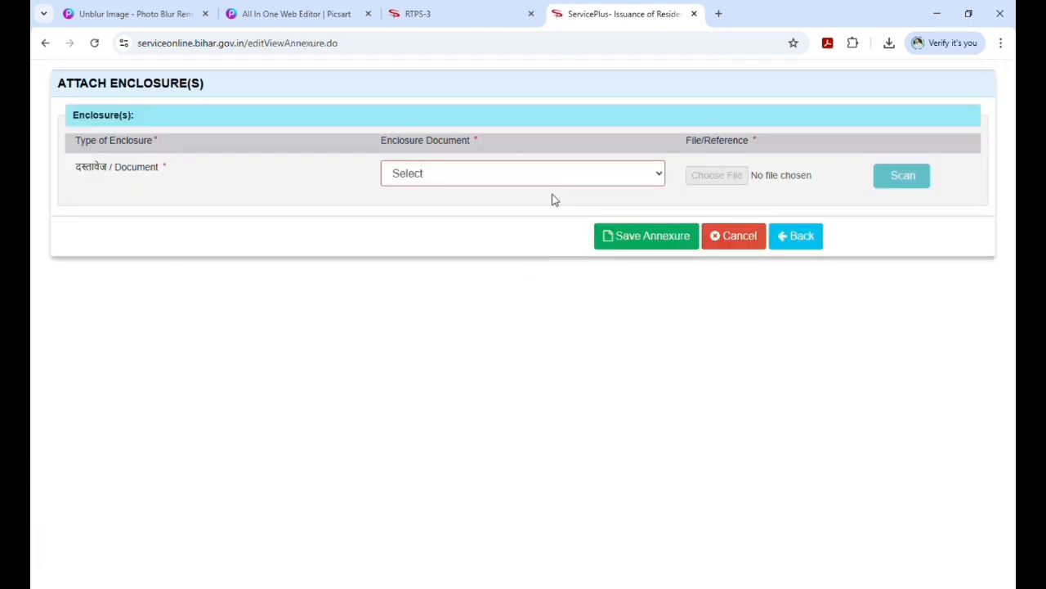
click(436, 253)
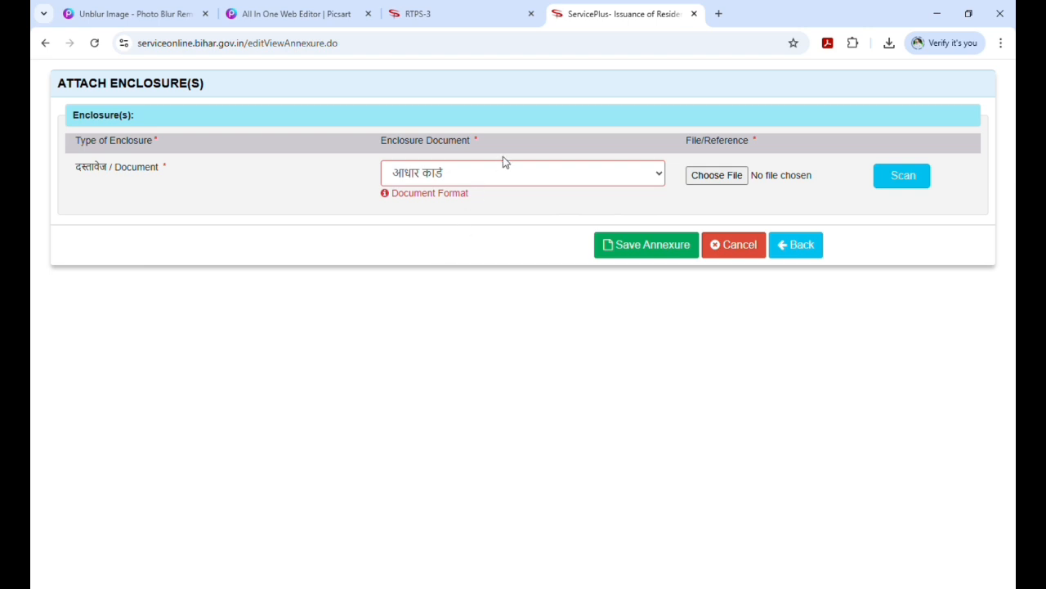
click(744, 176)
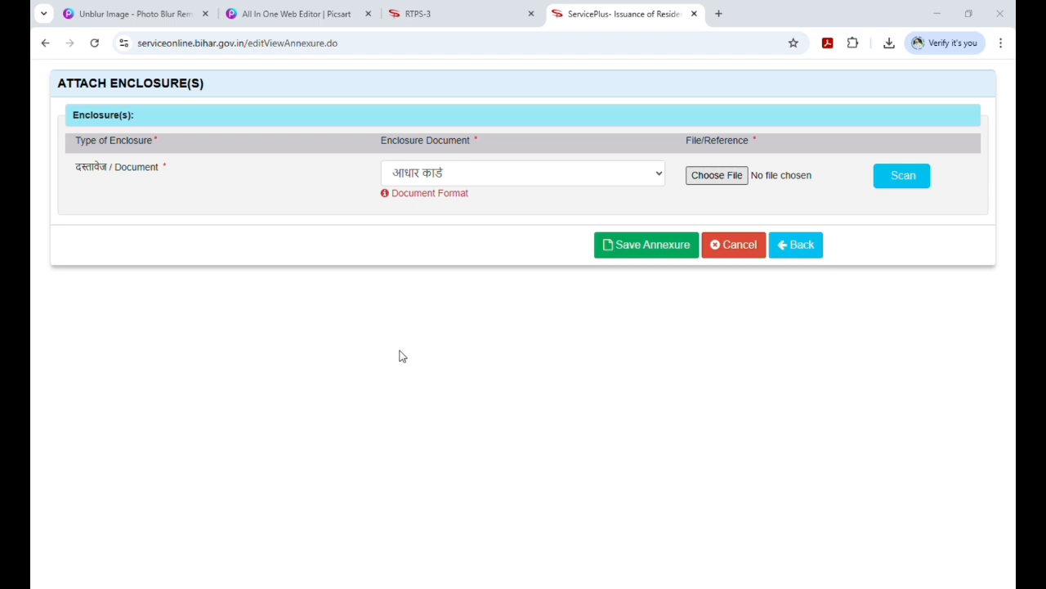
click(766, 509)
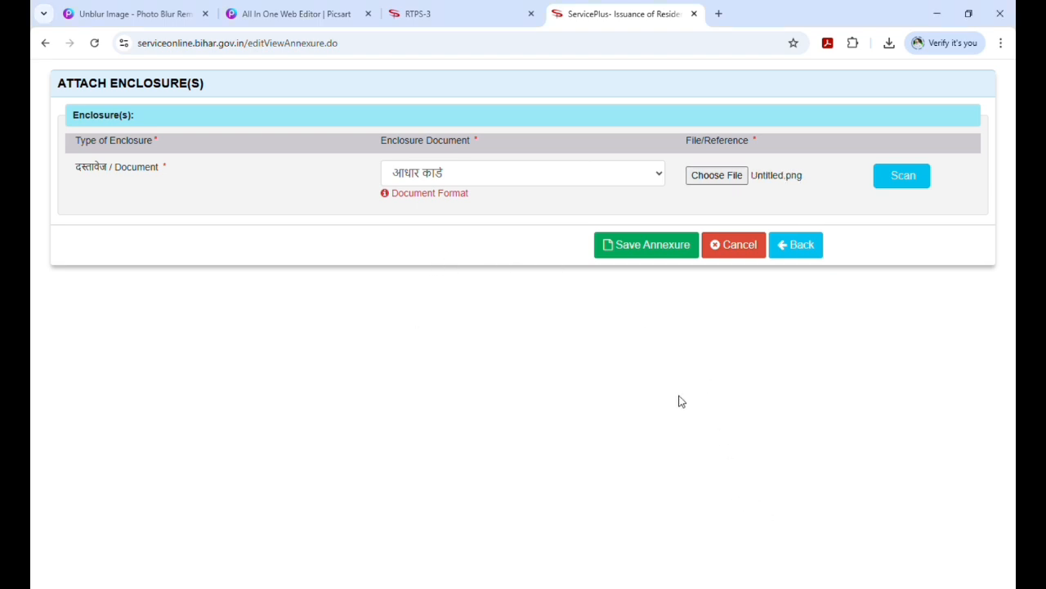
click(627, 256)
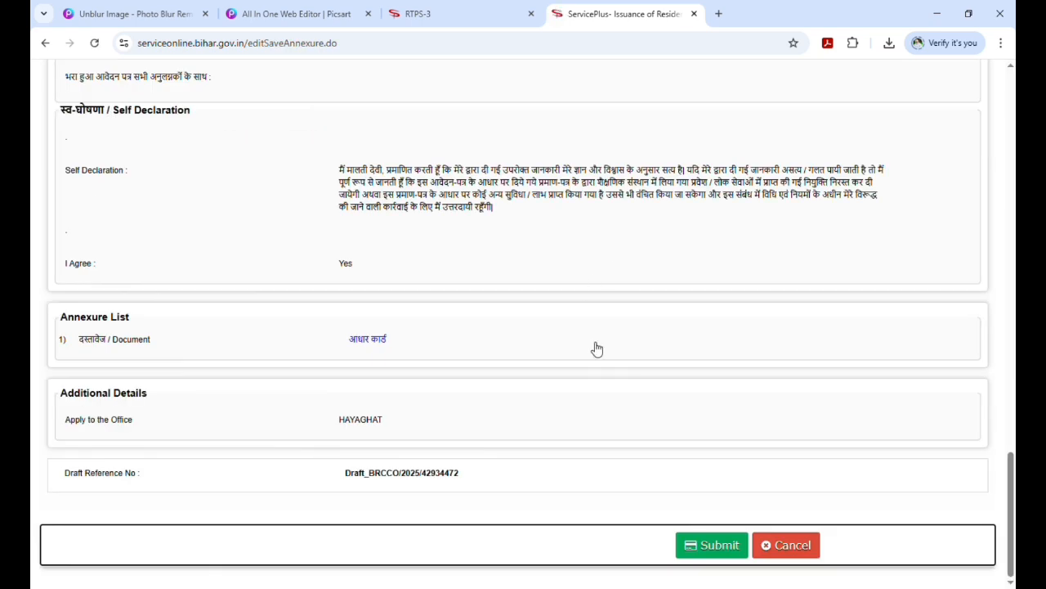
Step: Submit the residence certificate application and export its acknowledgement to PDF
scroll(402, 454, up, 1)
scroll(533, 458, down, 1)
click(720, 548)
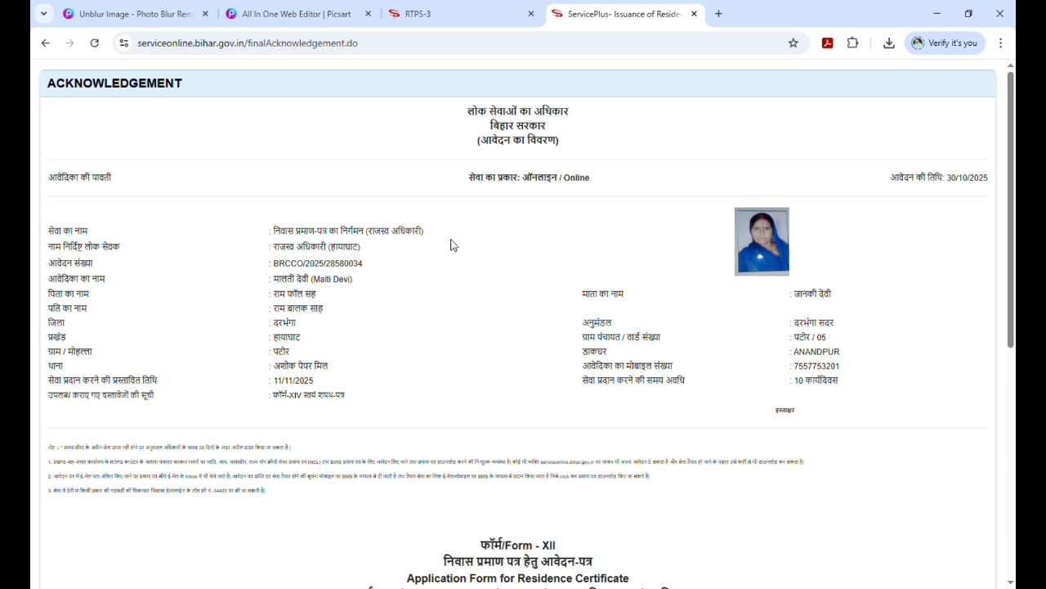
scroll(371, 335, down, 6)
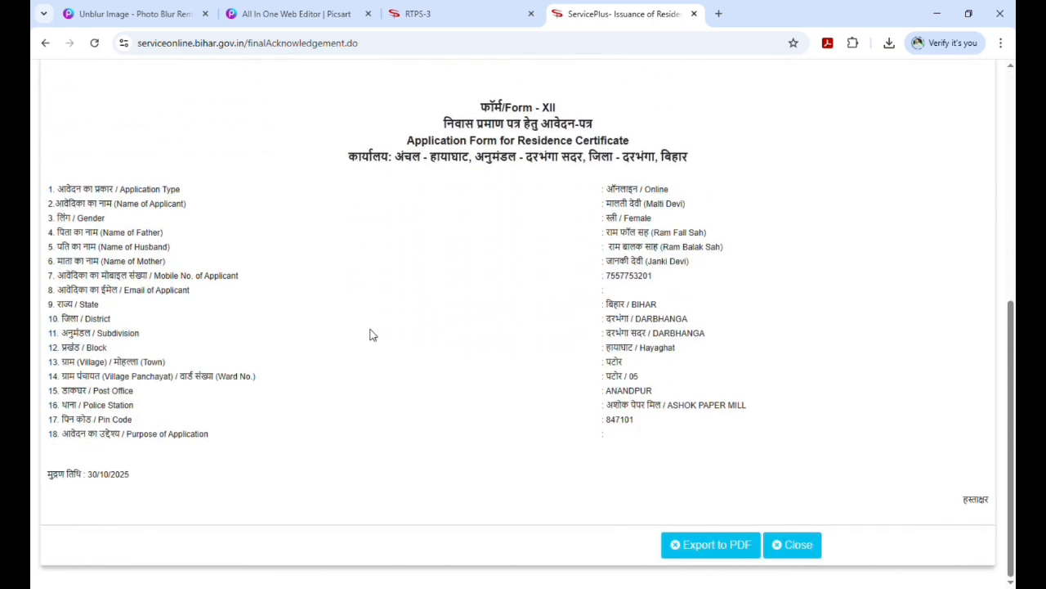
click(690, 553)
Step: Close the residence certificate acknowledgement and open the caste certificate (जाति प्रमाण-पत्र) application at circle level (अंचल स्तर पर)
click(694, 14)
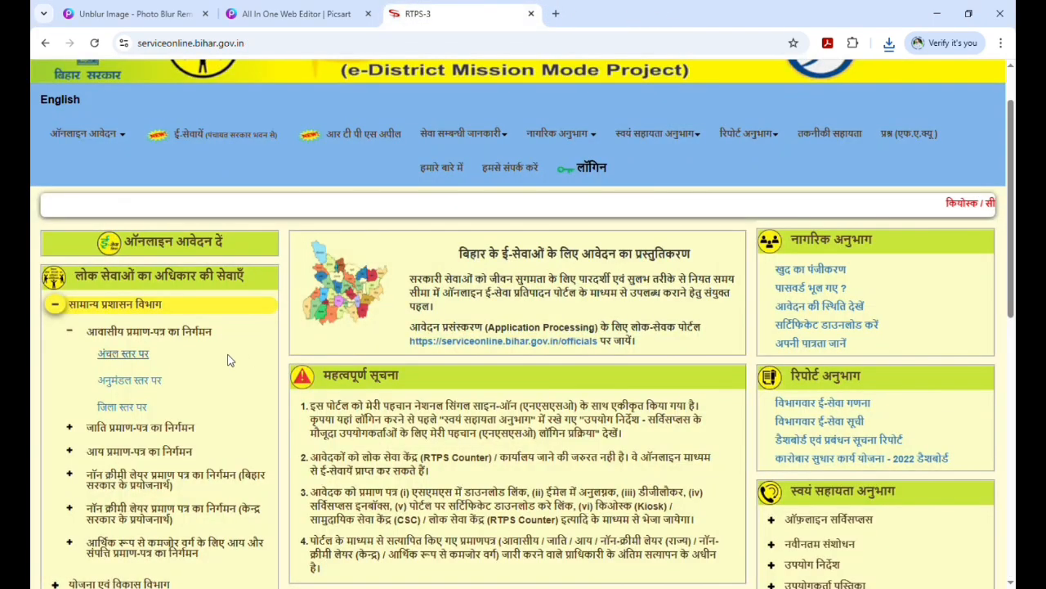
click(181, 431)
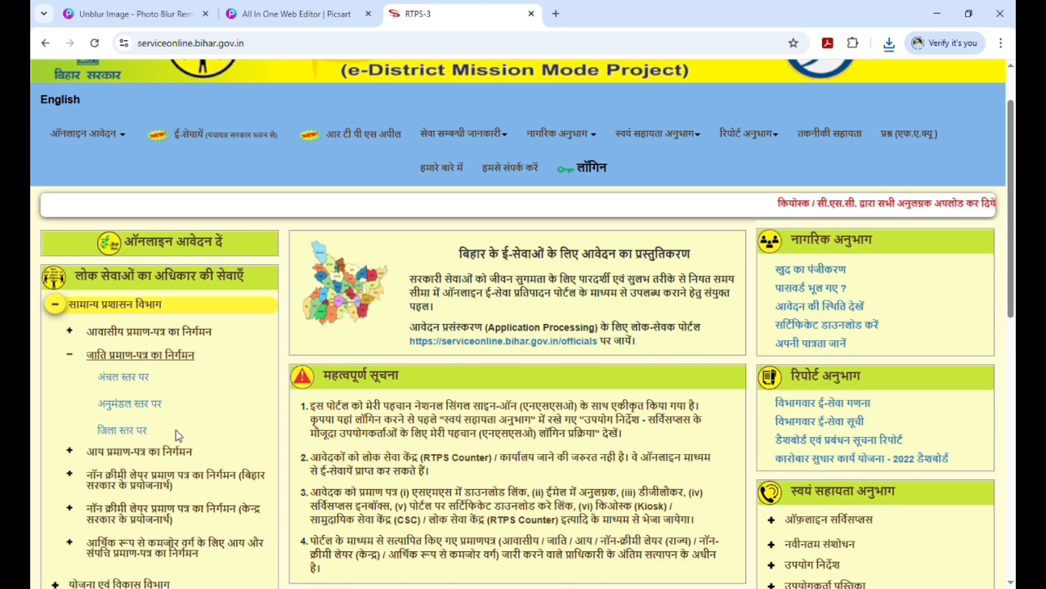
click(128, 381)
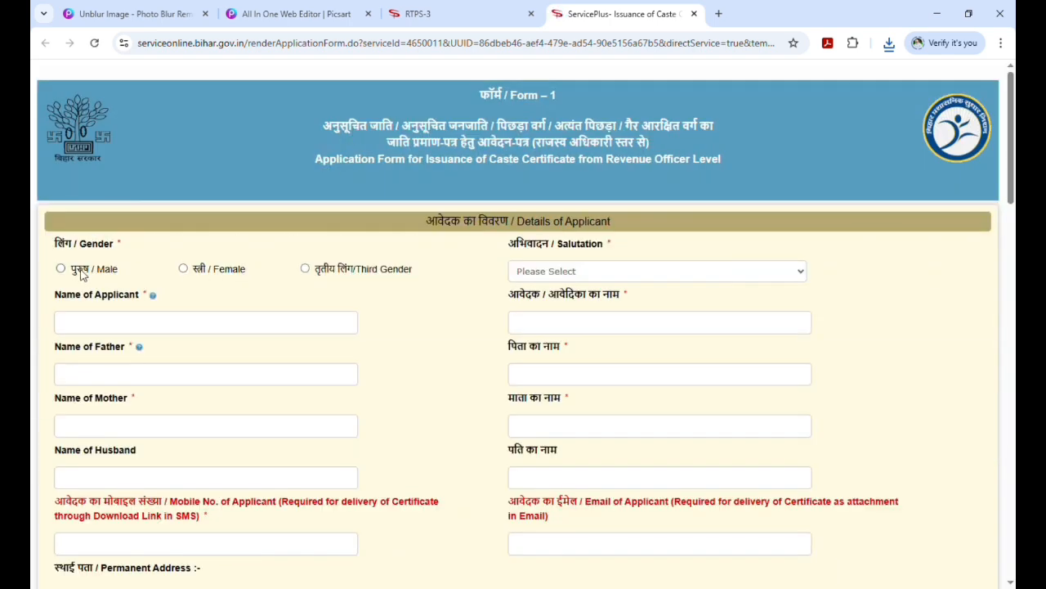
Step: Set the gender to स्त्री / Female and the salutation to कोई अभिवादन नहीं, and fill in the applicant's name in English and Hindi
click(184, 270)
text(i Devi)
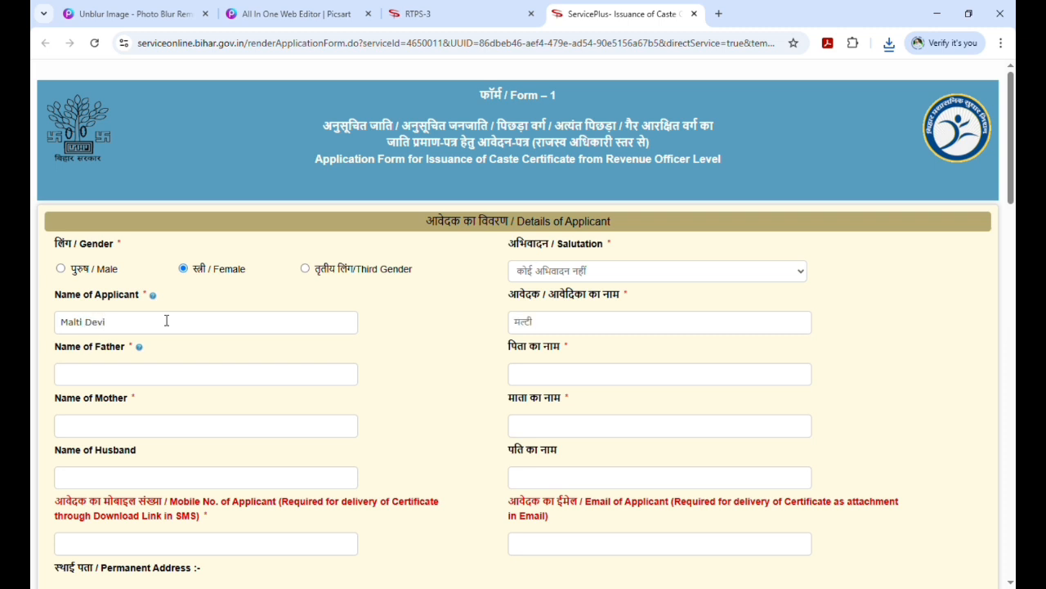
click(572, 331)
key(BackSpace)
key(BackSpace)
Step: Upload the applicant's photograph to the caste certificate form
scroll(573, 333, down, 12)
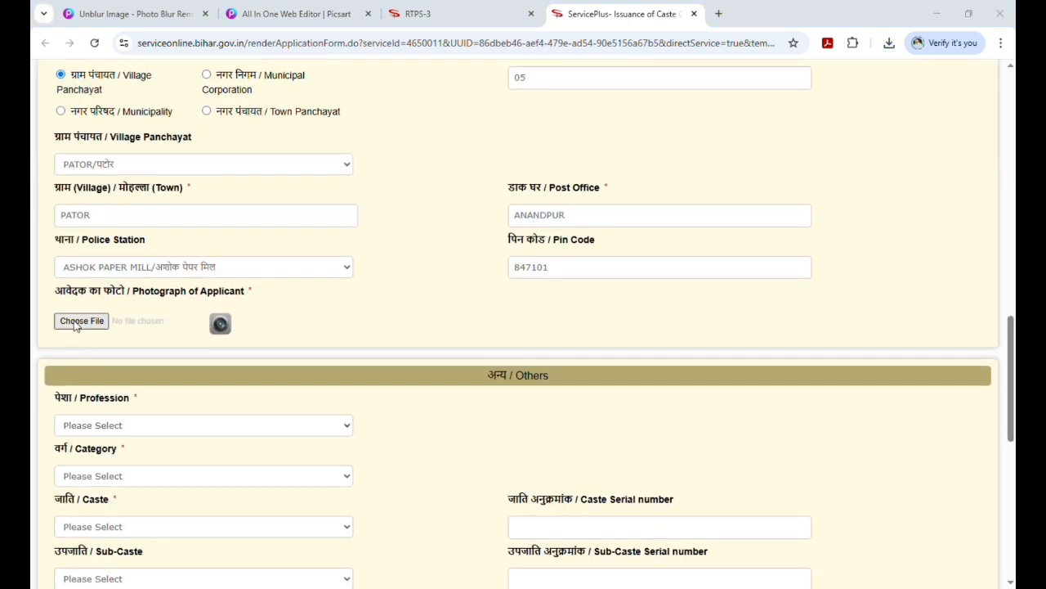
click(76, 324)
double_click(769, 510)
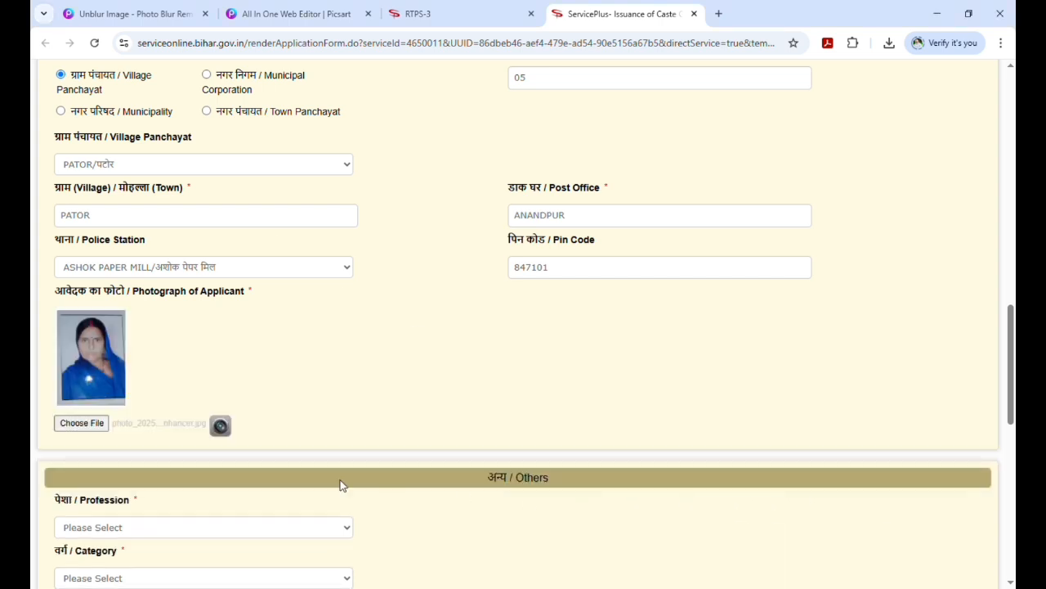
Step: Set the profession to गृहिणी / Housewife, the category to अत्यंत पिछड़ा वर्ग (अनुसूची-1) and the caste to Haluwai / हलुवाई
scroll(343, 486, down, 2)
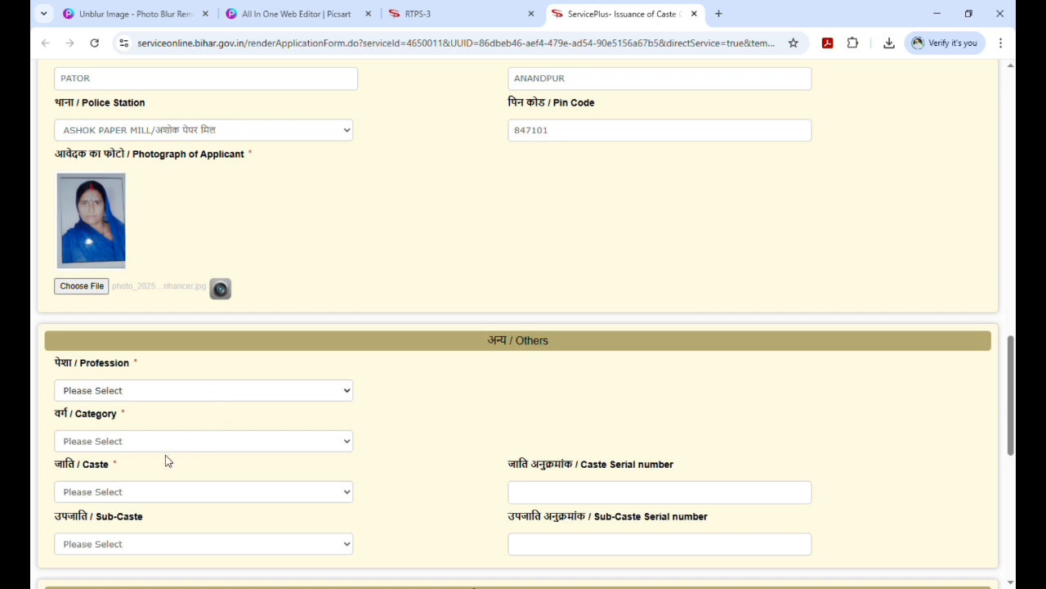
click(156, 507)
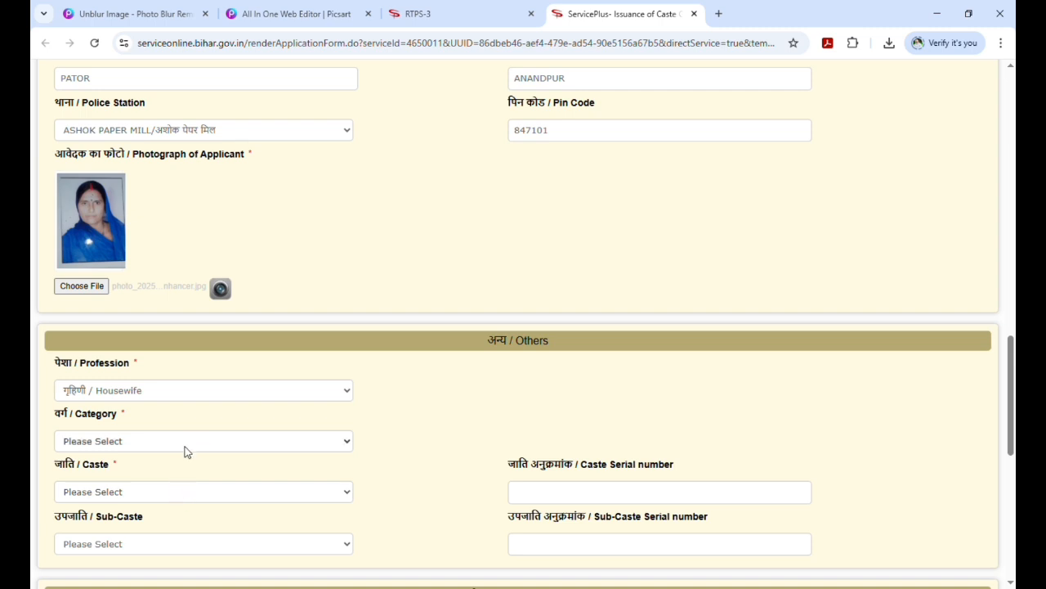
click(174, 477)
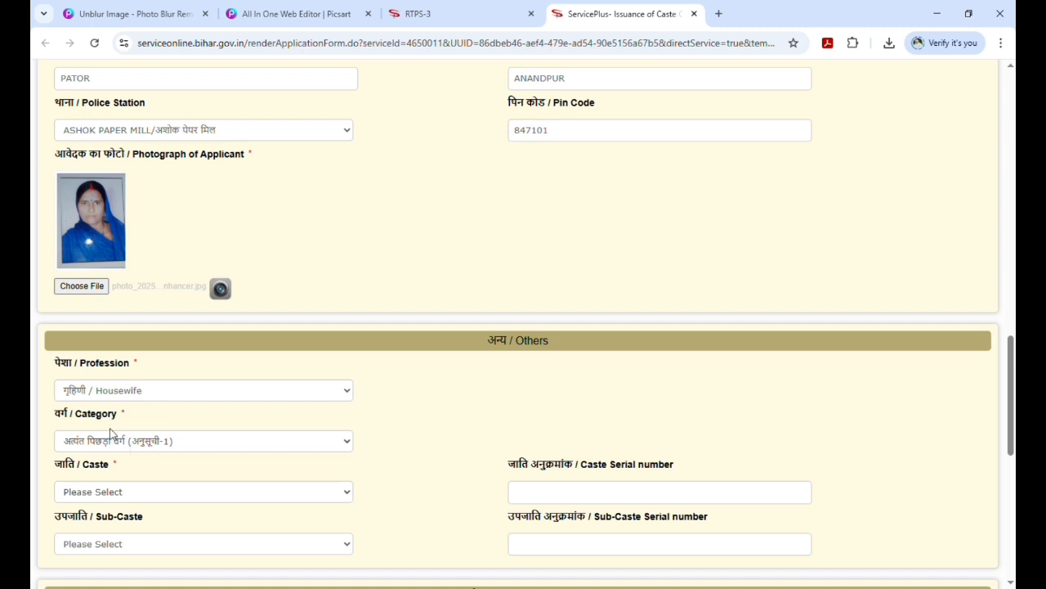
scroll(152, 452, down, 3)
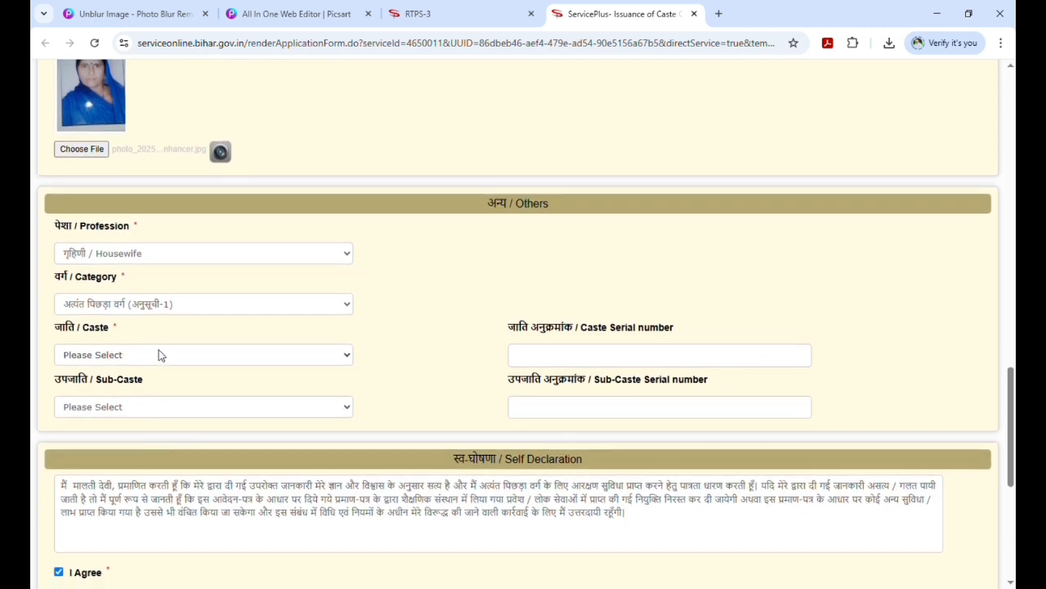
key(h)
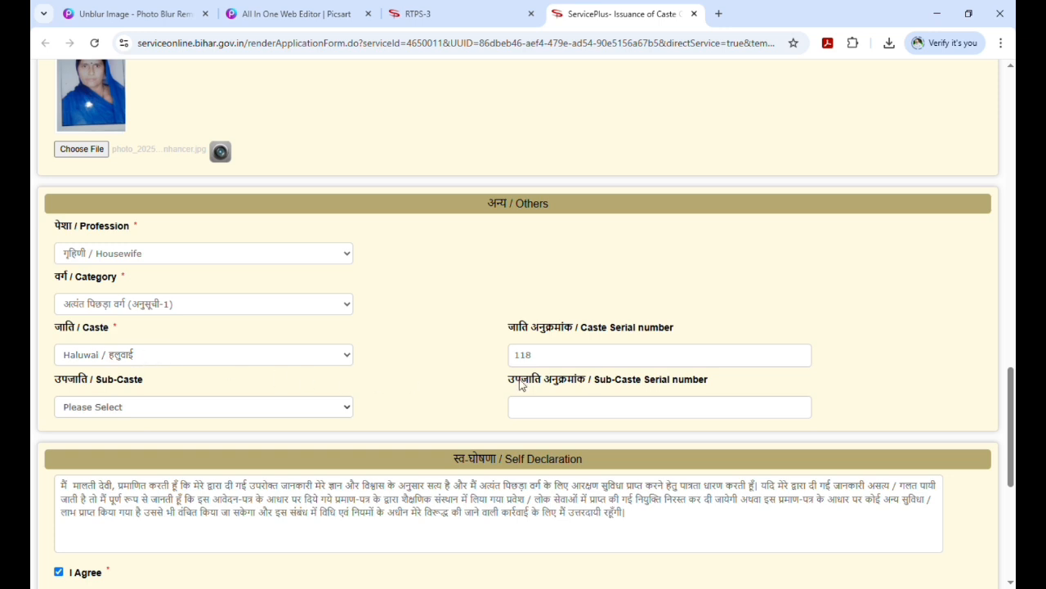
Step: Enter the word verification code, proceed with the caste certificate application and confirm
scroll(535, 401, down, 1)
scroll(521, 410, down, 5)
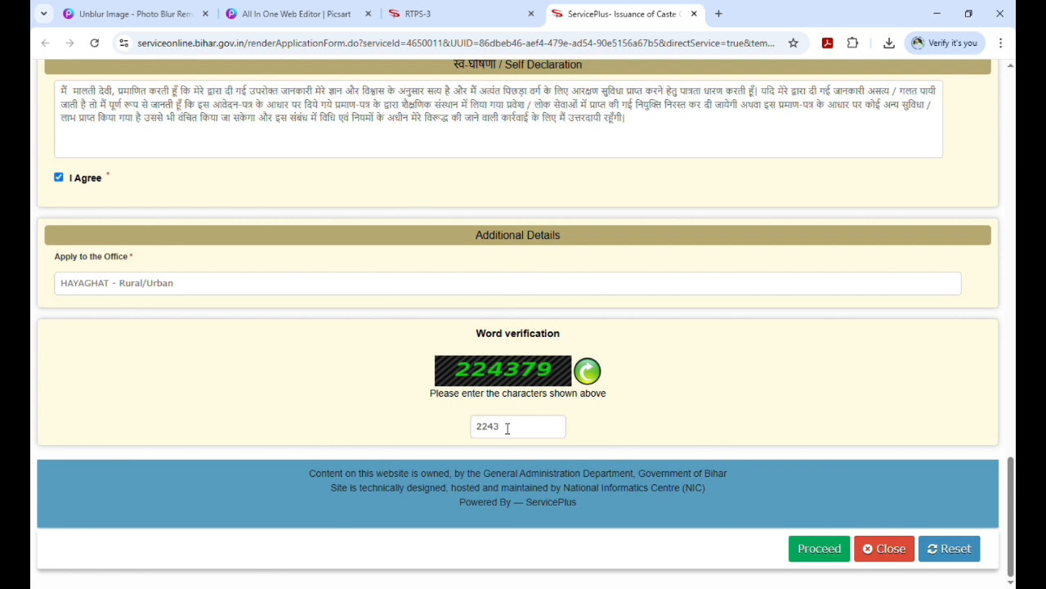
click(833, 549)
click(580, 172)
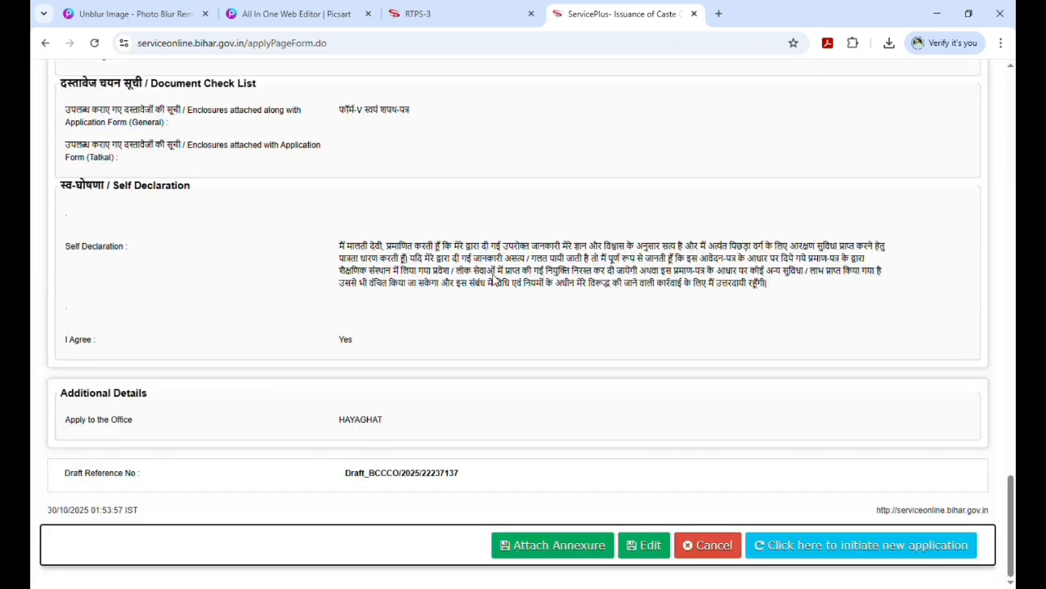
Step: Attach Untitled.png as the आधार कार्ड enclosure of the caste certificate application and save the annexure
scroll(448, 360, up, 2)
scroll(448, 360, down, 2)
click(529, 542)
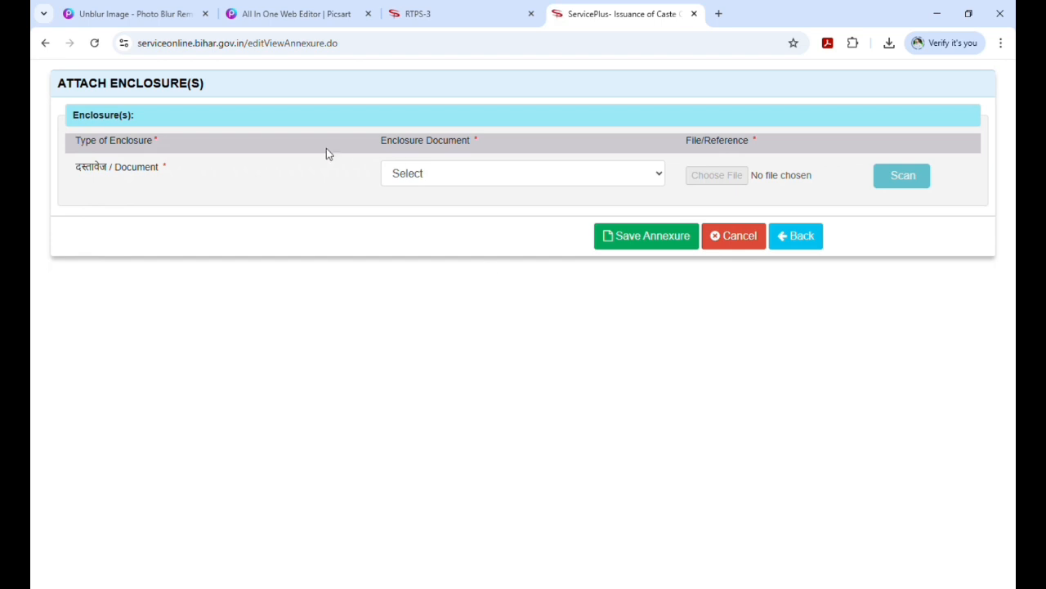
click(436, 177)
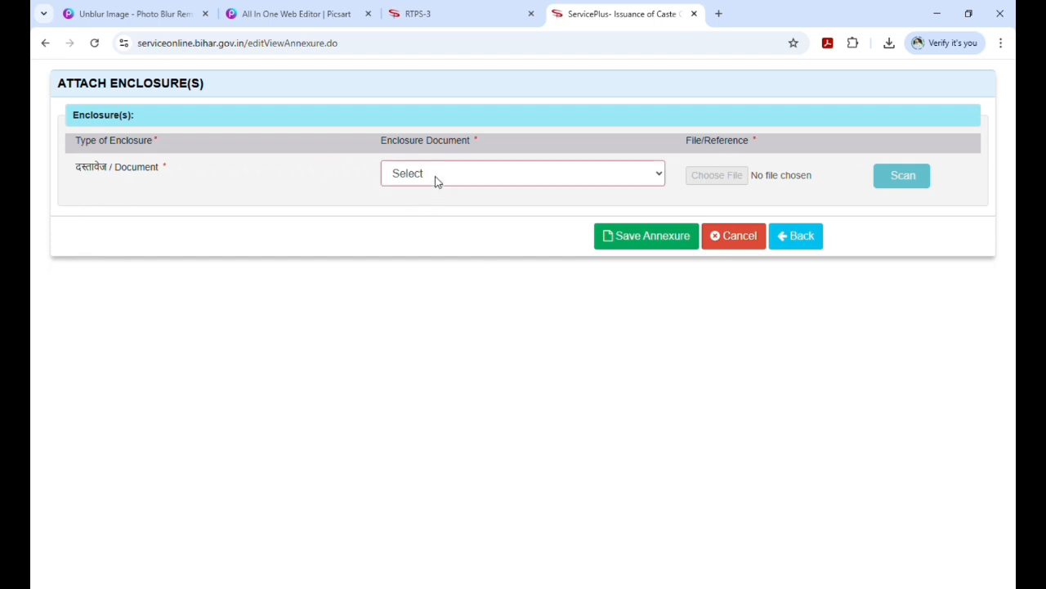
click(425, 232)
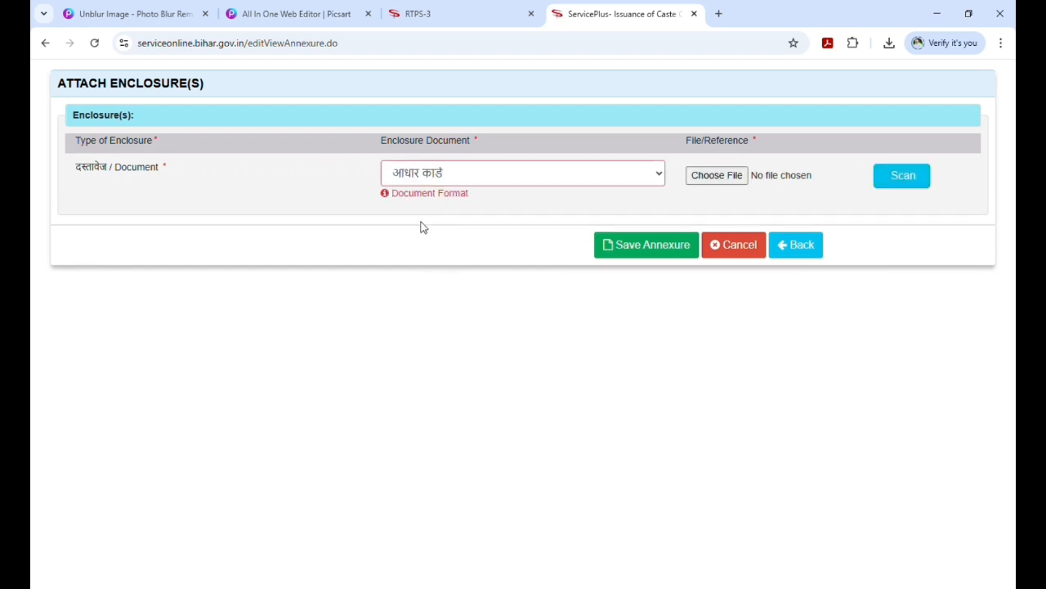
click(731, 180)
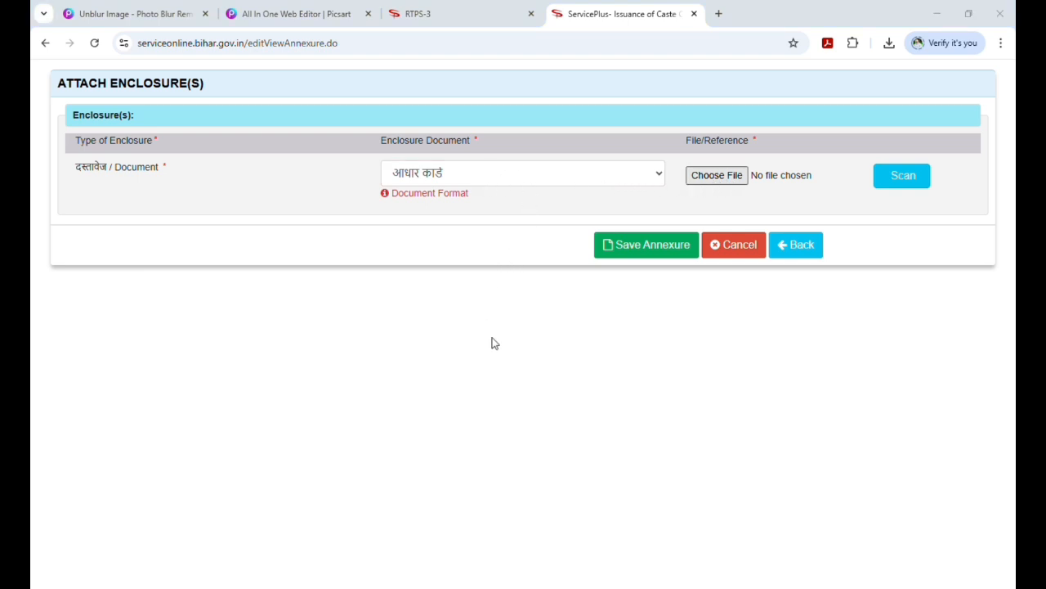
double_click(799, 515)
click(642, 255)
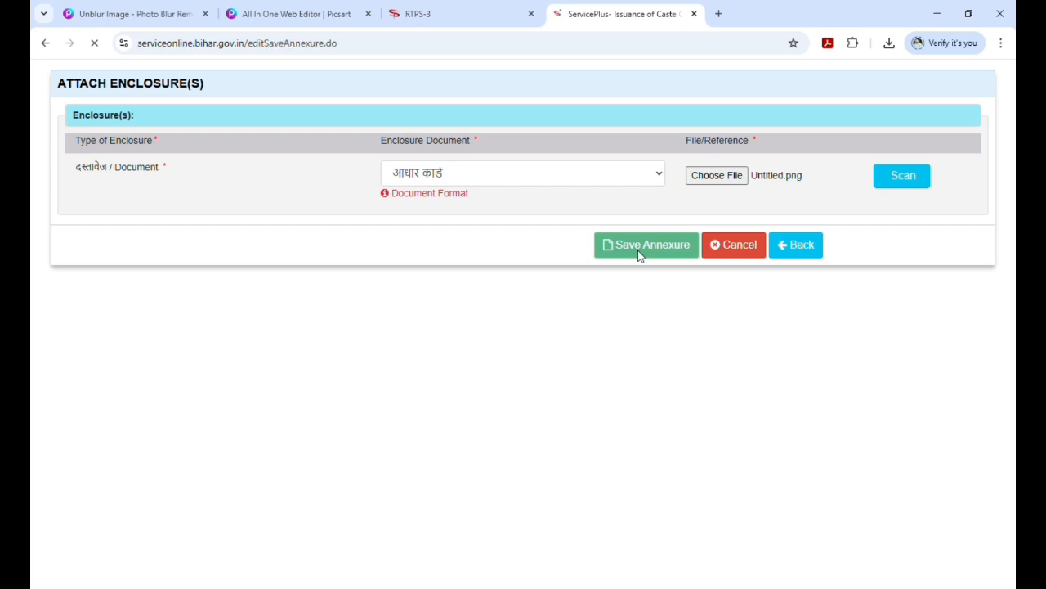
Step: Submit the caste certificate application and check the service name and applicant details on its acknowledgement
click(679, 545)
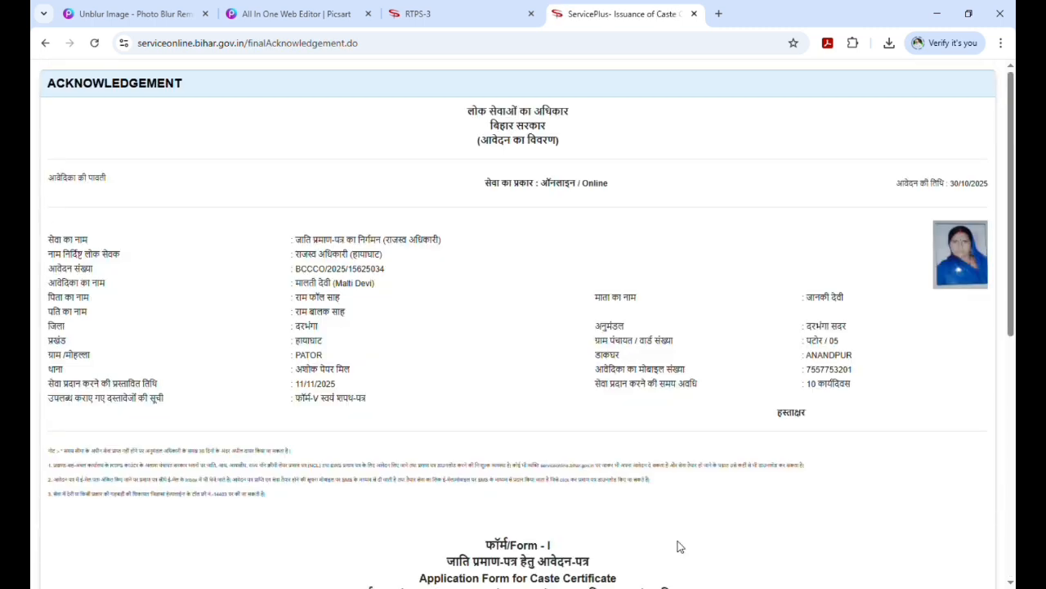
scroll(677, 546, down, 2)
scroll(678, 544, up, 2)
drag(302, 241, 427, 249)
click(297, 240)
scroll(470, 318, down, 6)
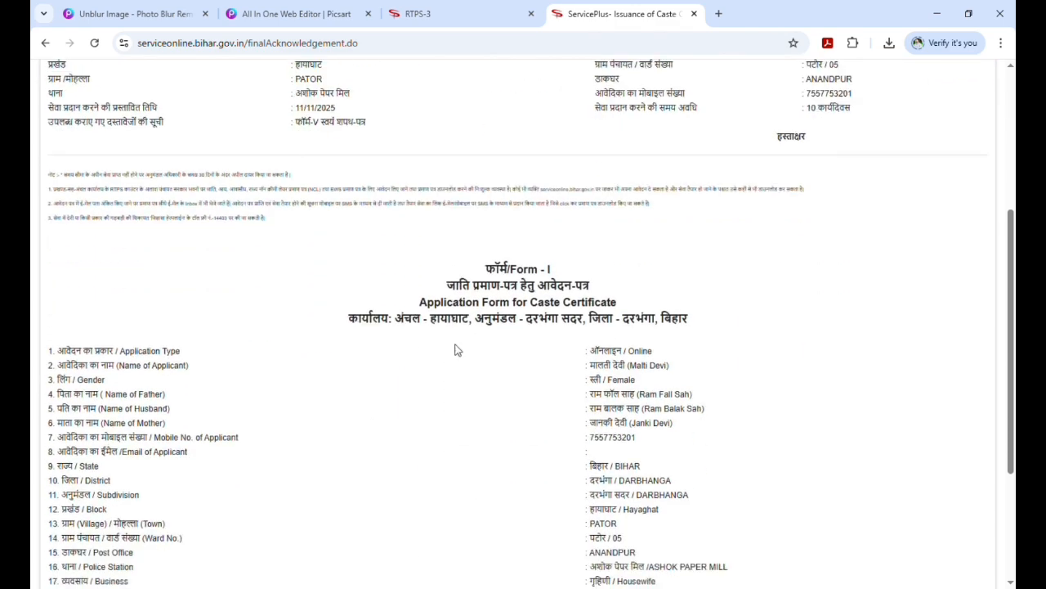
Step: Export the caste certificate acknowledgement to PDF and open the अंचल स्तर application form for the income certificate (आय प्रमाण-पत्र)
click(719, 548)
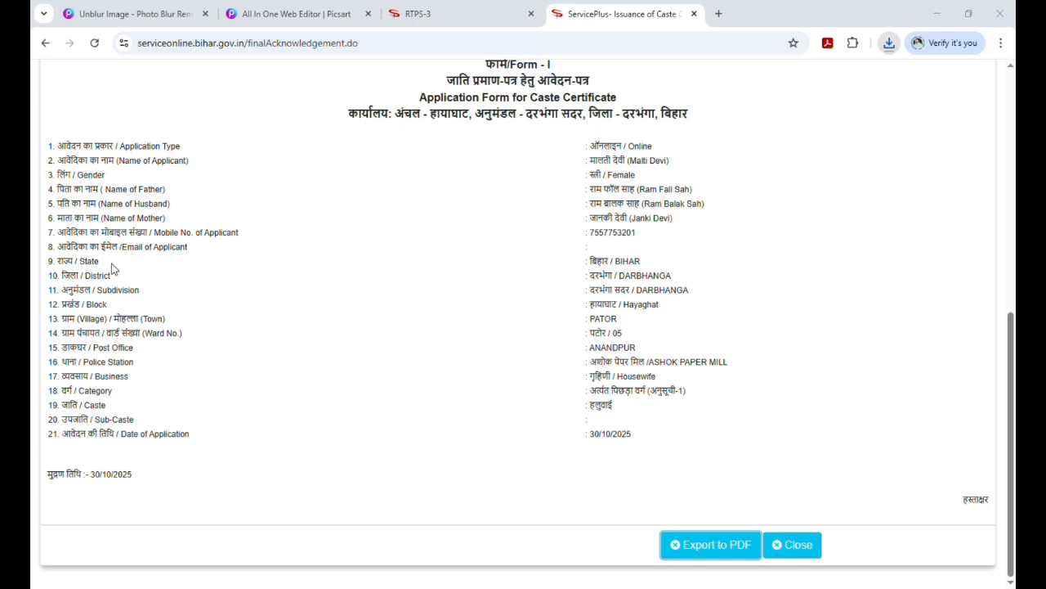
key(ctrl+shift+Tab)
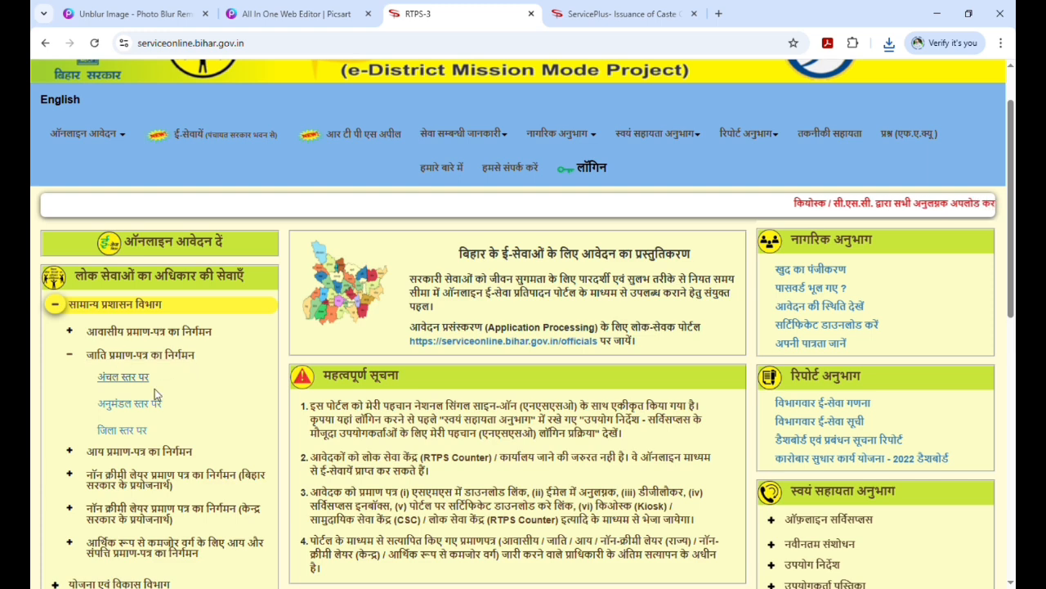
click(142, 454)
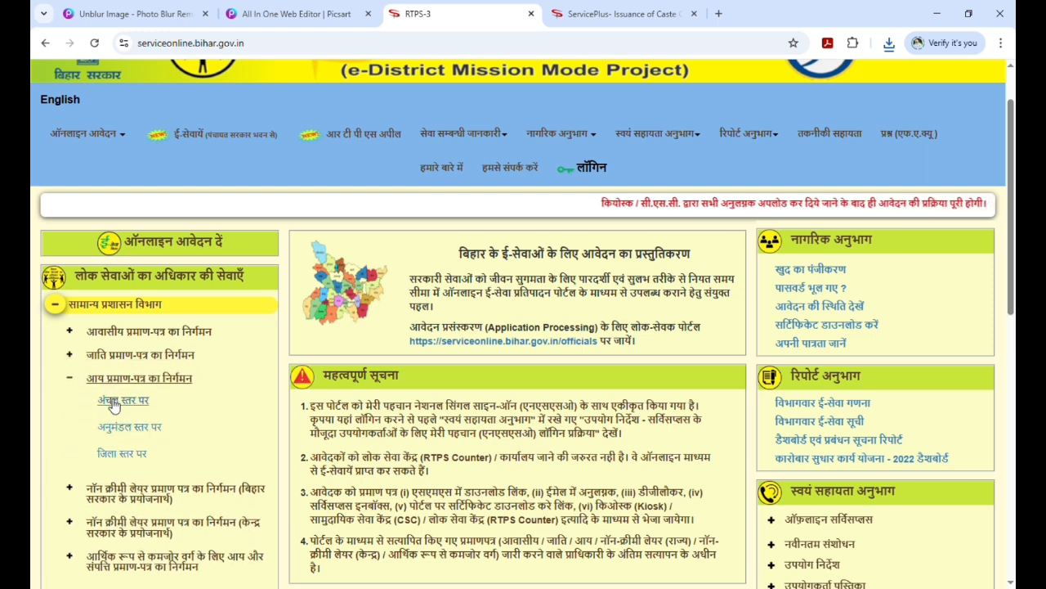
click(114, 402)
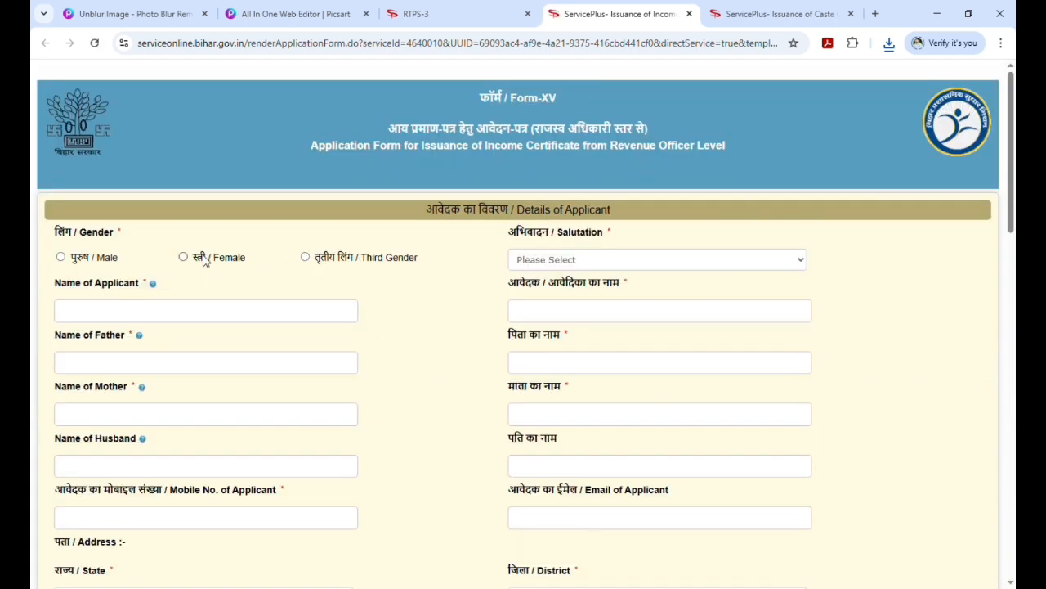
Step: Set the gender to स्त्री / Female and the salutation to कोई अभिवादन नहीं, and enter the applicant's name
click(204, 259)
click(127, 317)
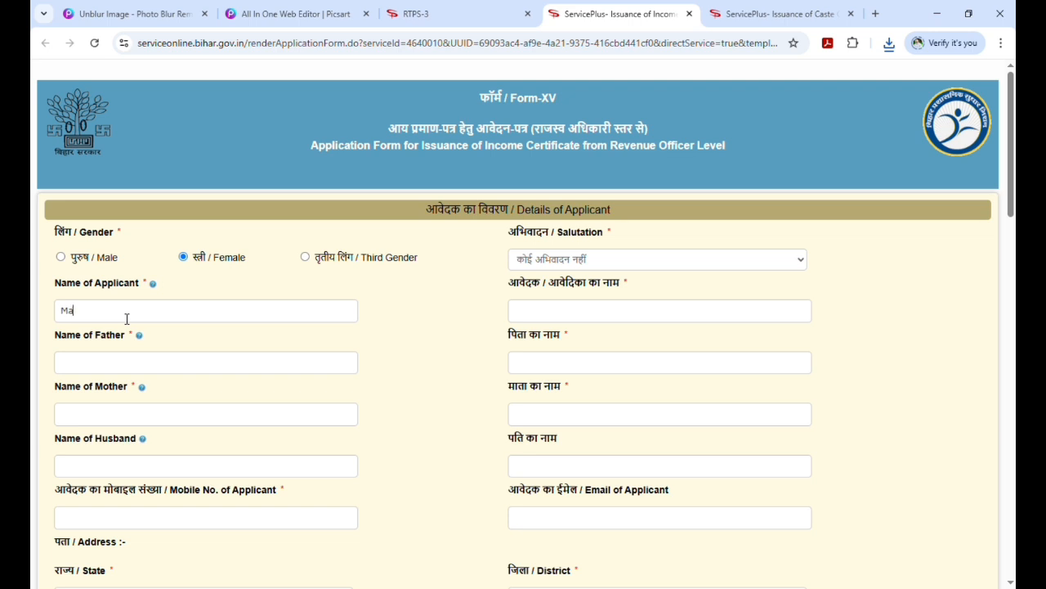
key(BackSpace)
key(BackSpace)
key(BackSpace)
click(535, 312)
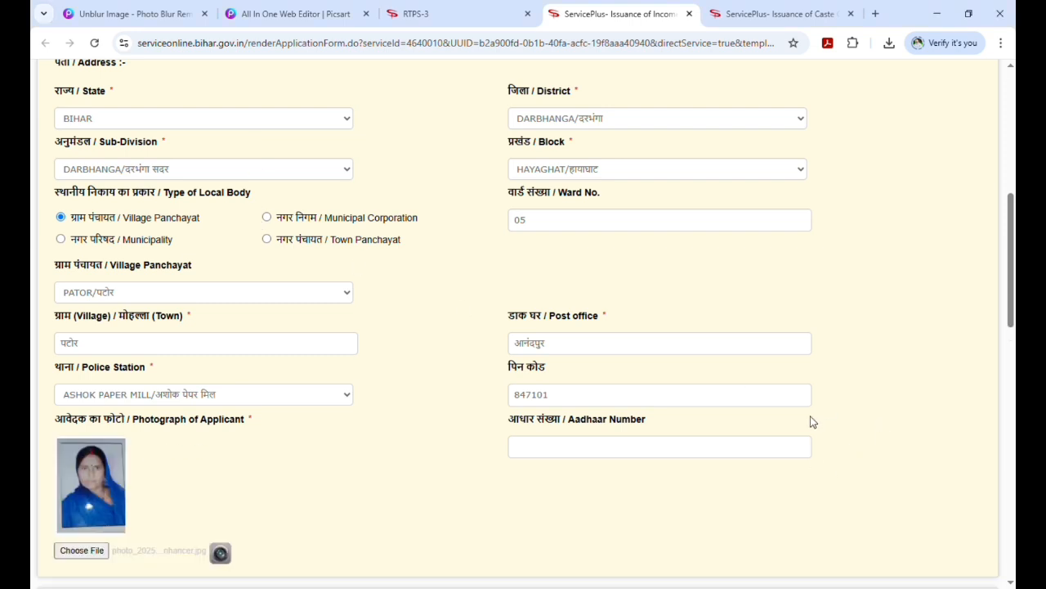
Step: Set the profession to गृहिणी / Housewife and enter 45000 as income from business and 45000 as income from agriculture
scroll(808, 428, down, 5)
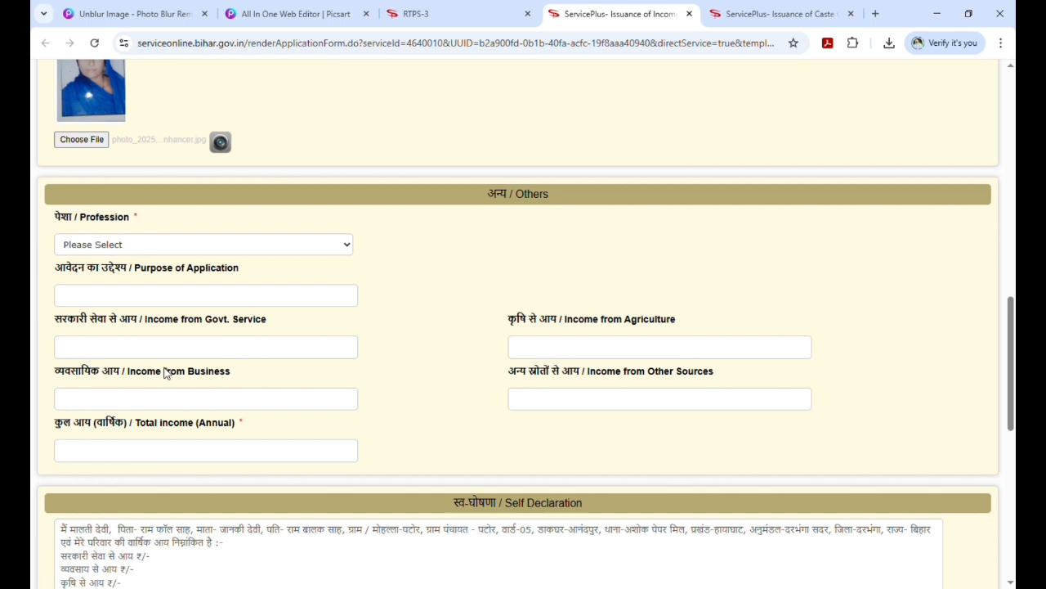
click(164, 369)
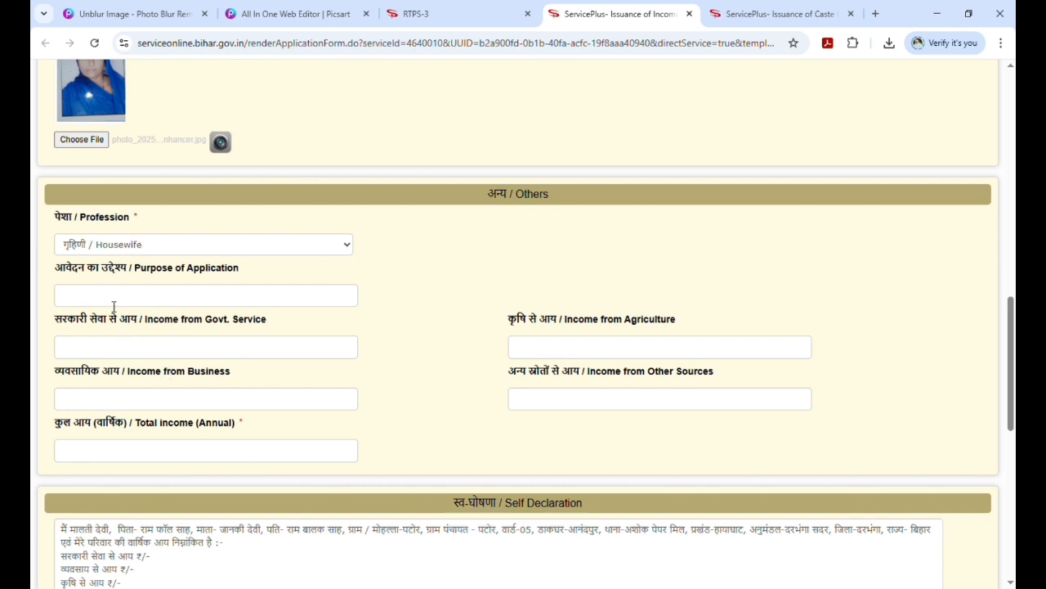
click(132, 398)
text(45000)
click(568, 353)
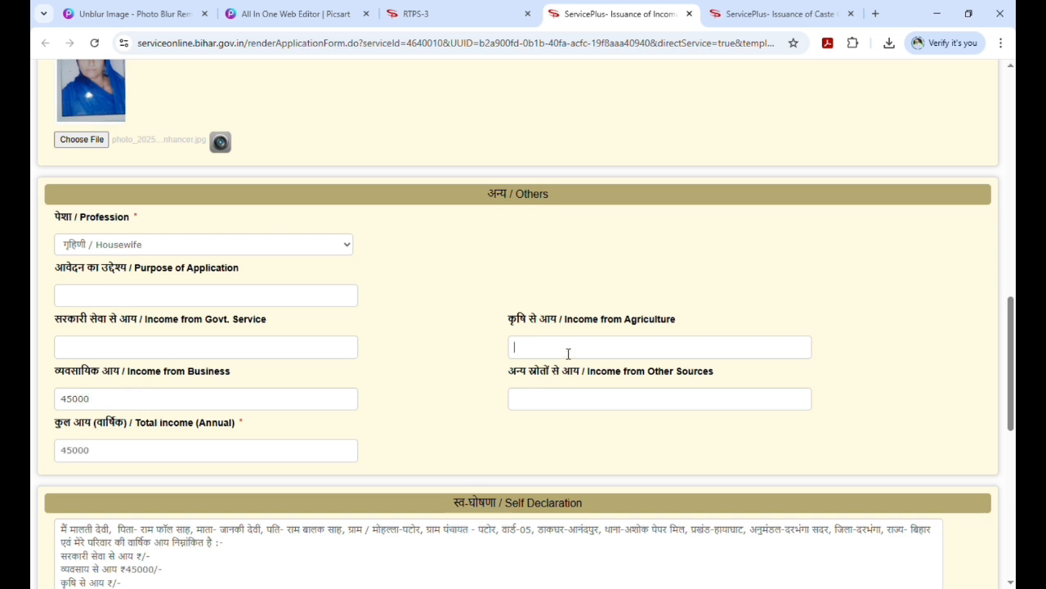
text(45000)
Step: Enter the word verification code, proceed with the income certificate application and confirm
scroll(561, 398, down, 4)
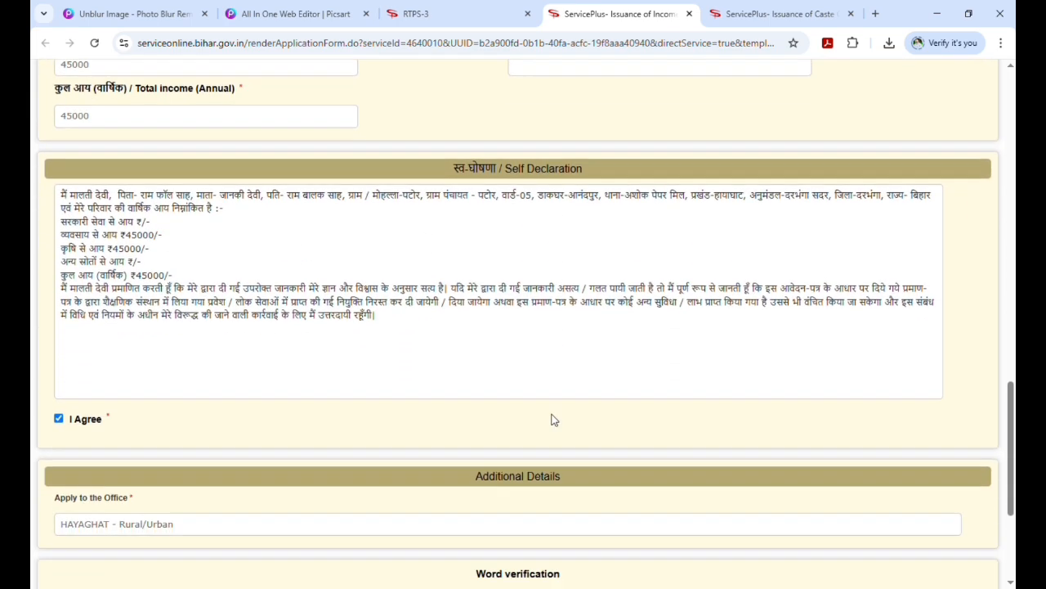
scroll(552, 419, down, 3)
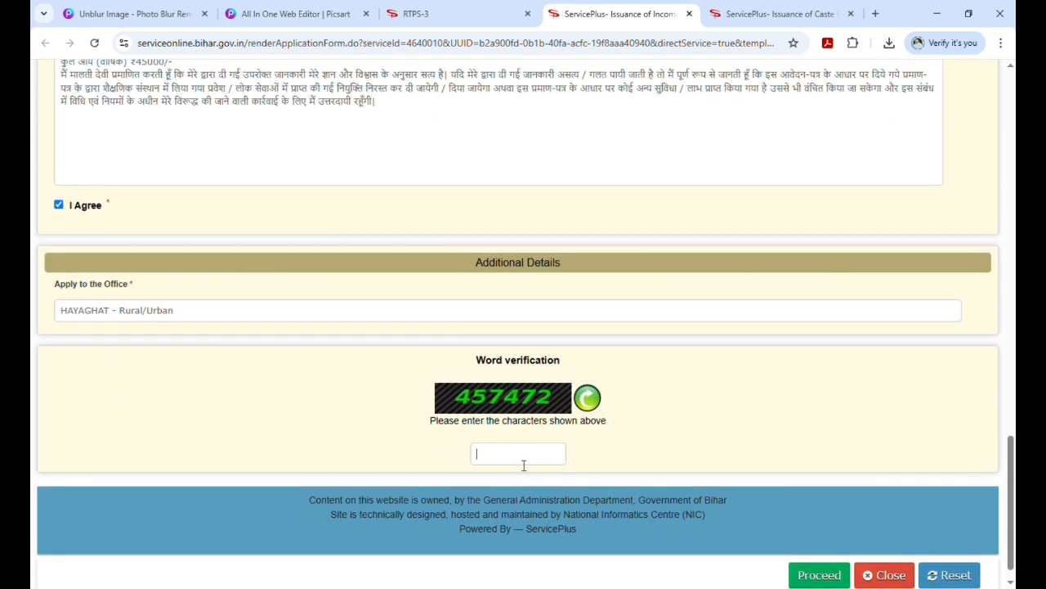
click(524, 465)
text(457472)
click(819, 575)
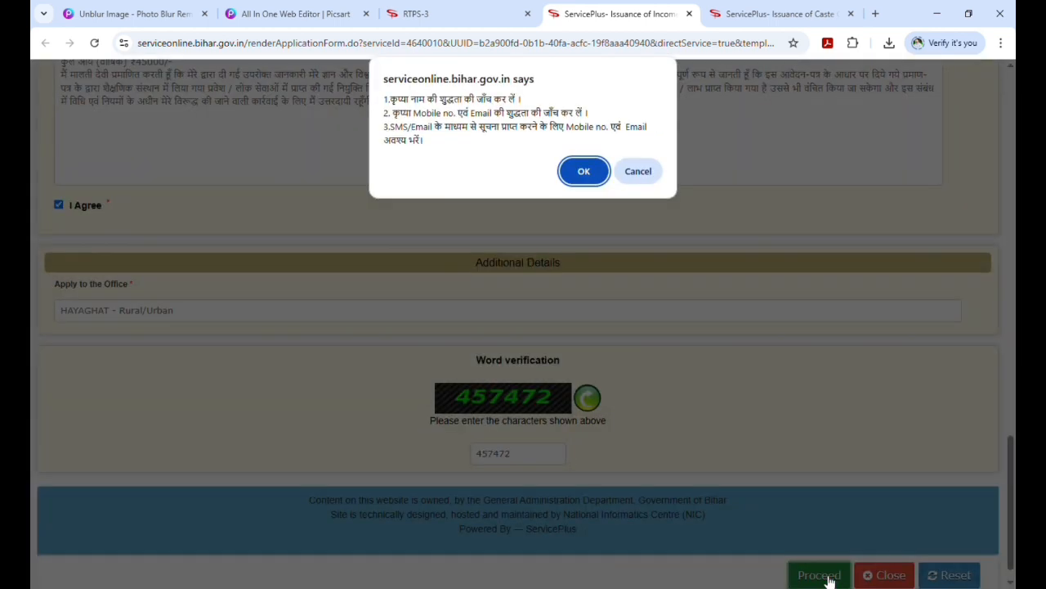
click(604, 179)
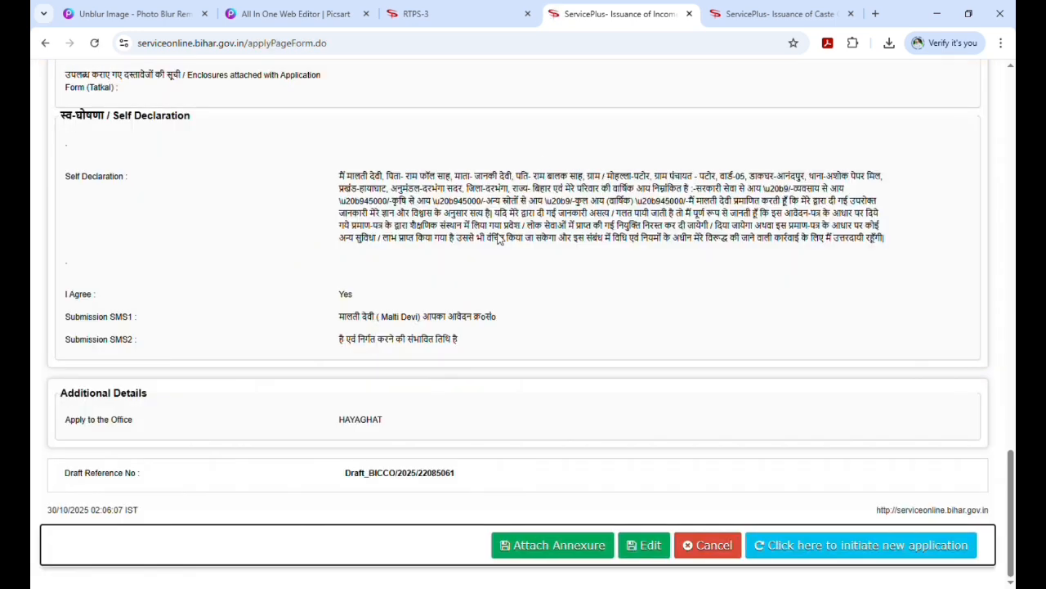
Step: Attach Untitled.png as the आधार कार्ड enclosure of the income certificate application and save the annexure
click(520, 548)
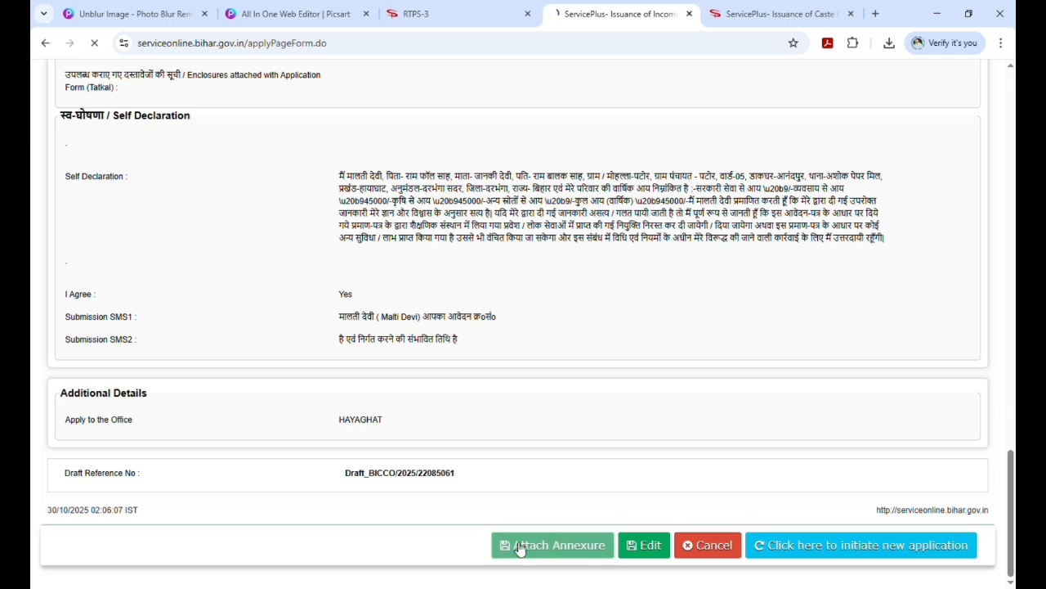
click(452, 173)
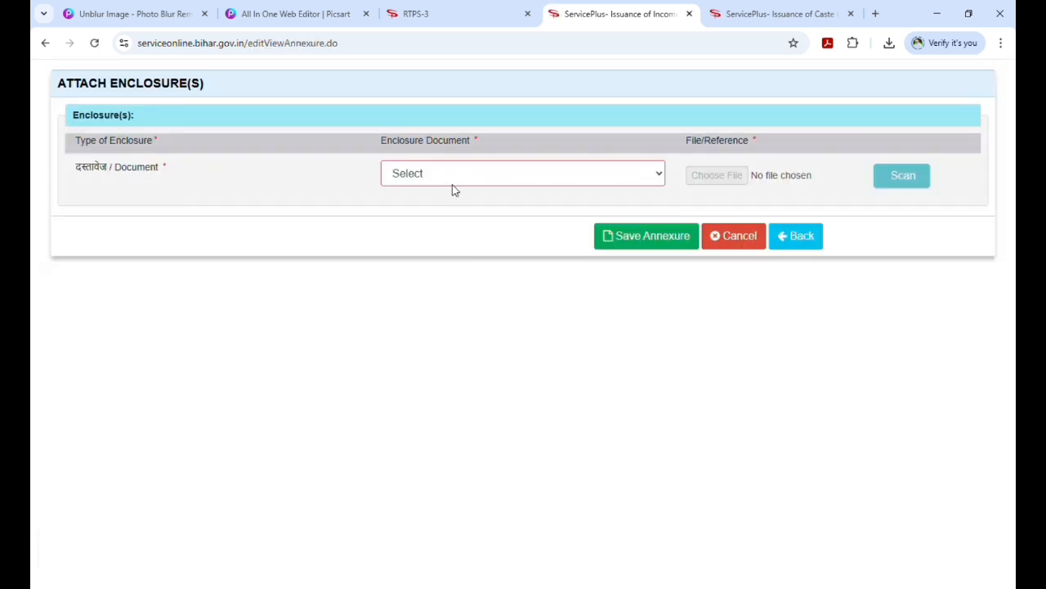
click(433, 243)
click(703, 177)
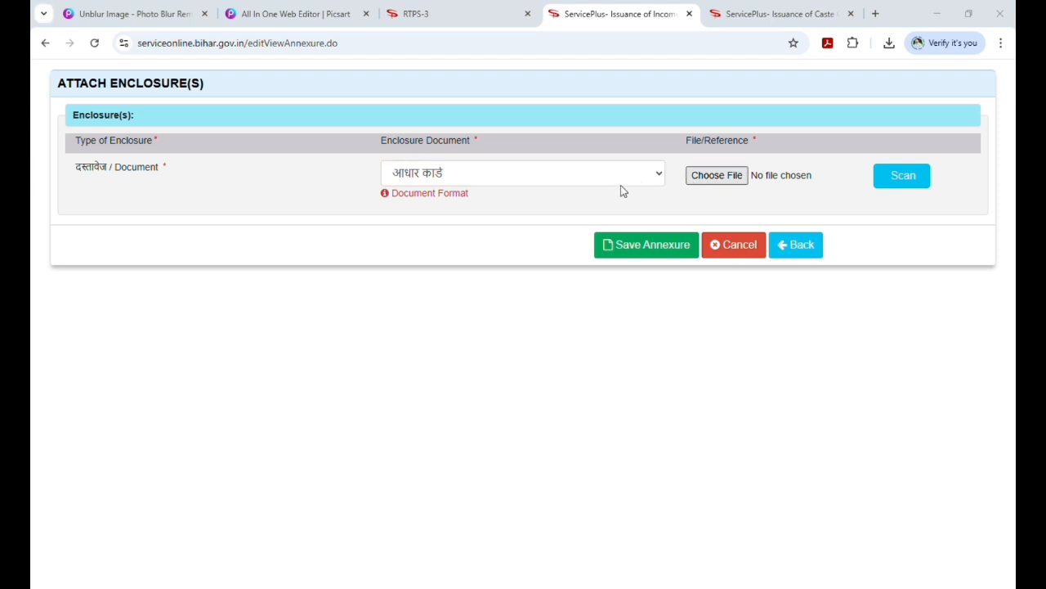
click(535, 341)
click(779, 512)
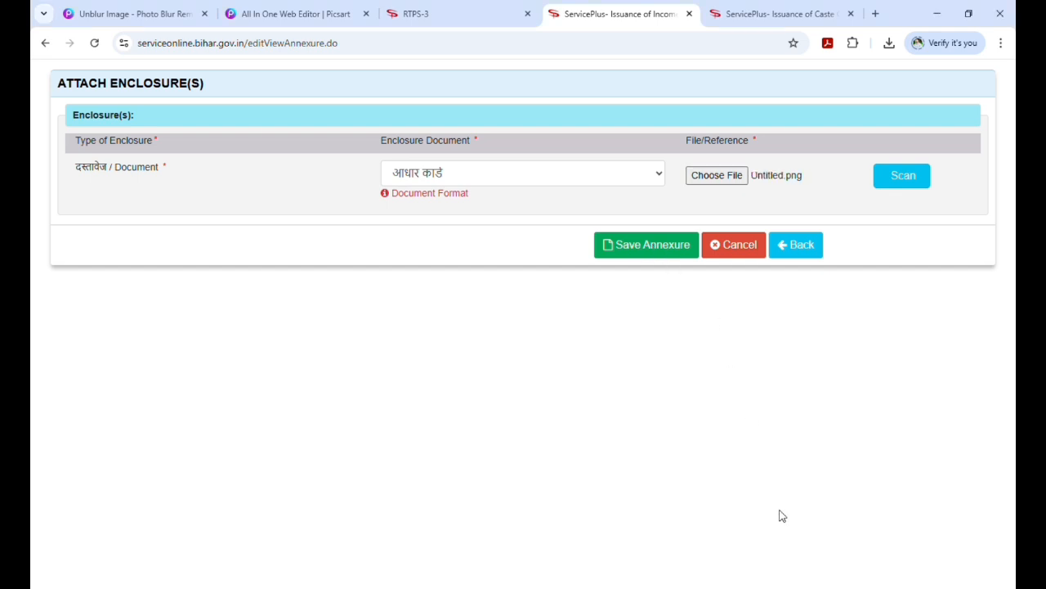
click(668, 250)
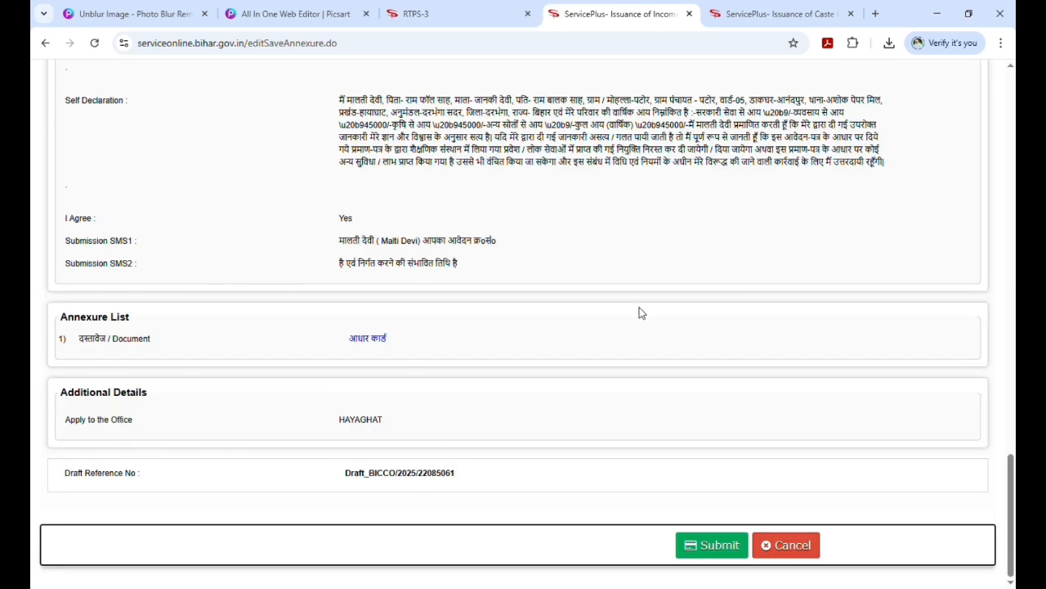
Step: Submit the income certificate application and export its acknowledgement to PDF
click(708, 544)
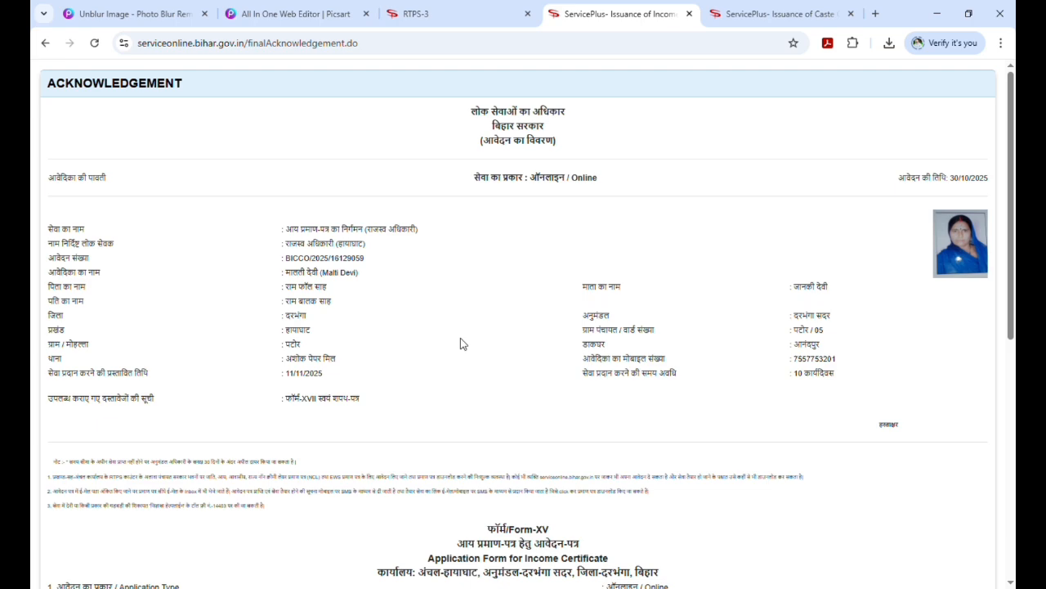
scroll(435, 355, down, 4)
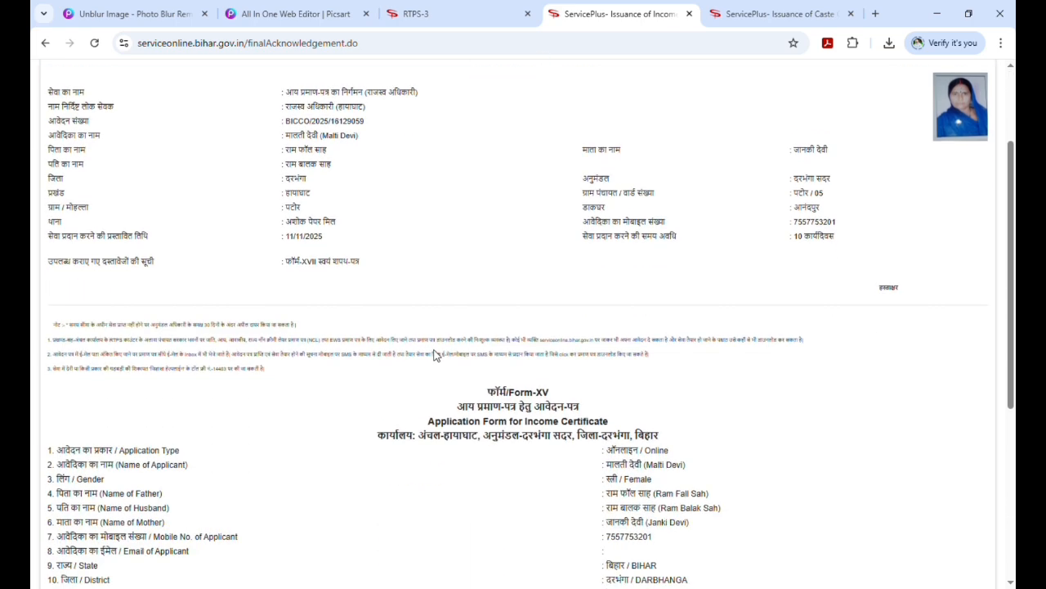
scroll(436, 355, down, 2)
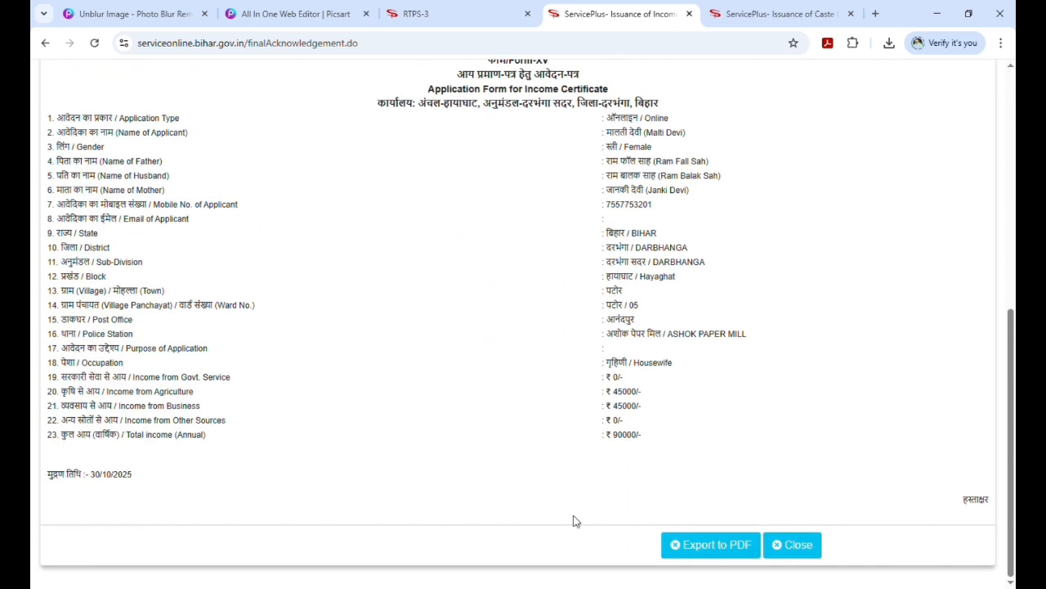
click(691, 548)
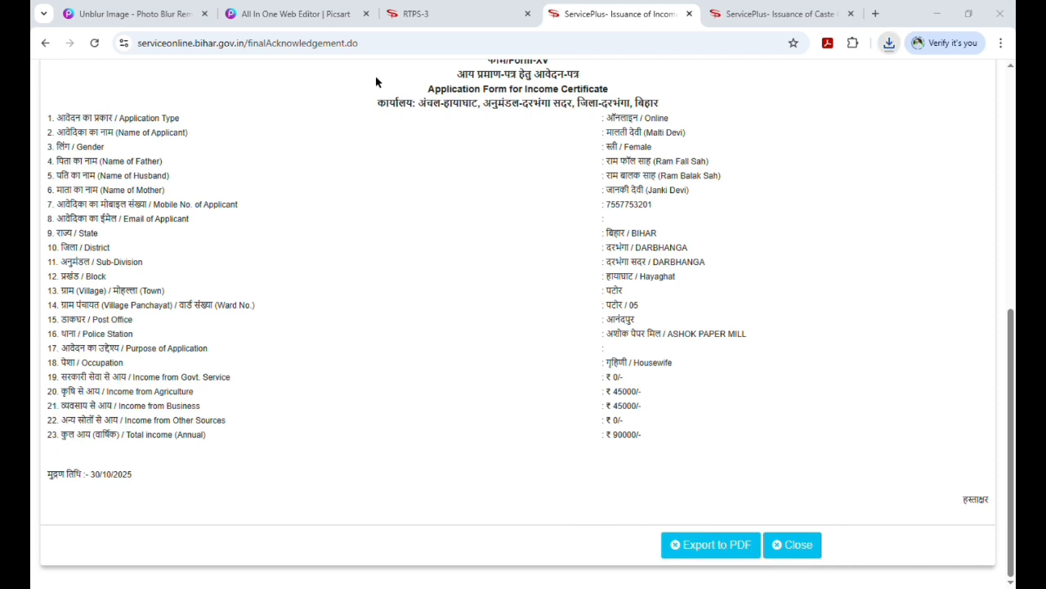